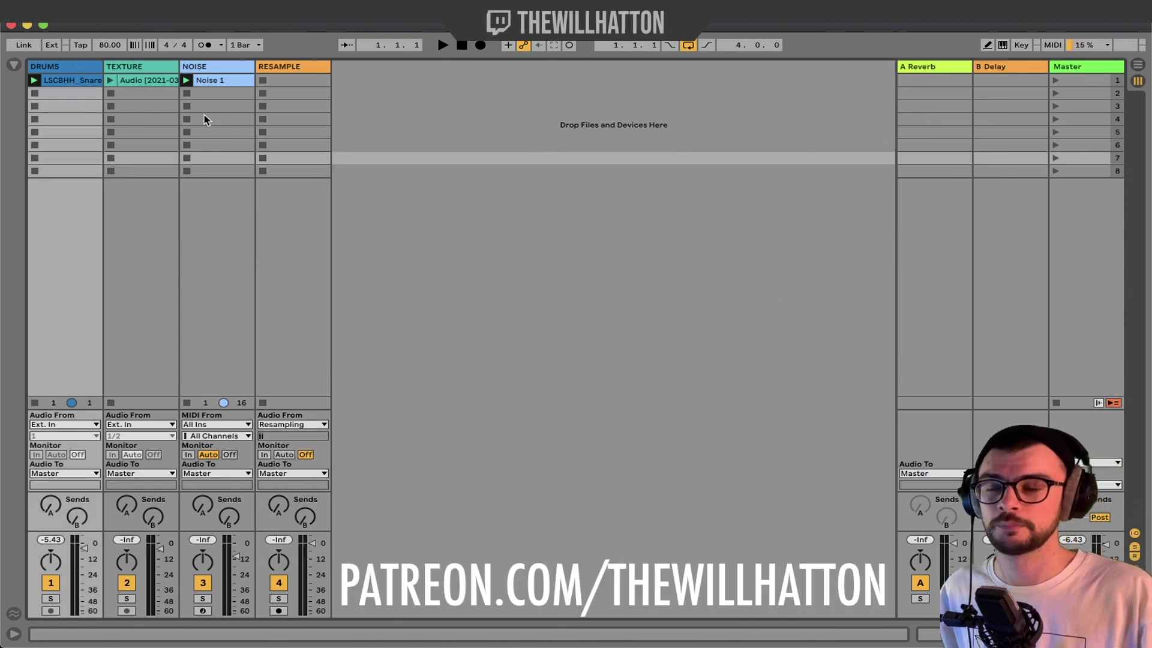
Step: Go through the TEXTURE, NOISE and RESAMPLE tracks one after another
{"action": "left_click", "coordinate": [129, 67]}
{"action": "left_click", "coordinate": [204, 67]}
{"action": "left_click", "coordinate": [272, 67]}
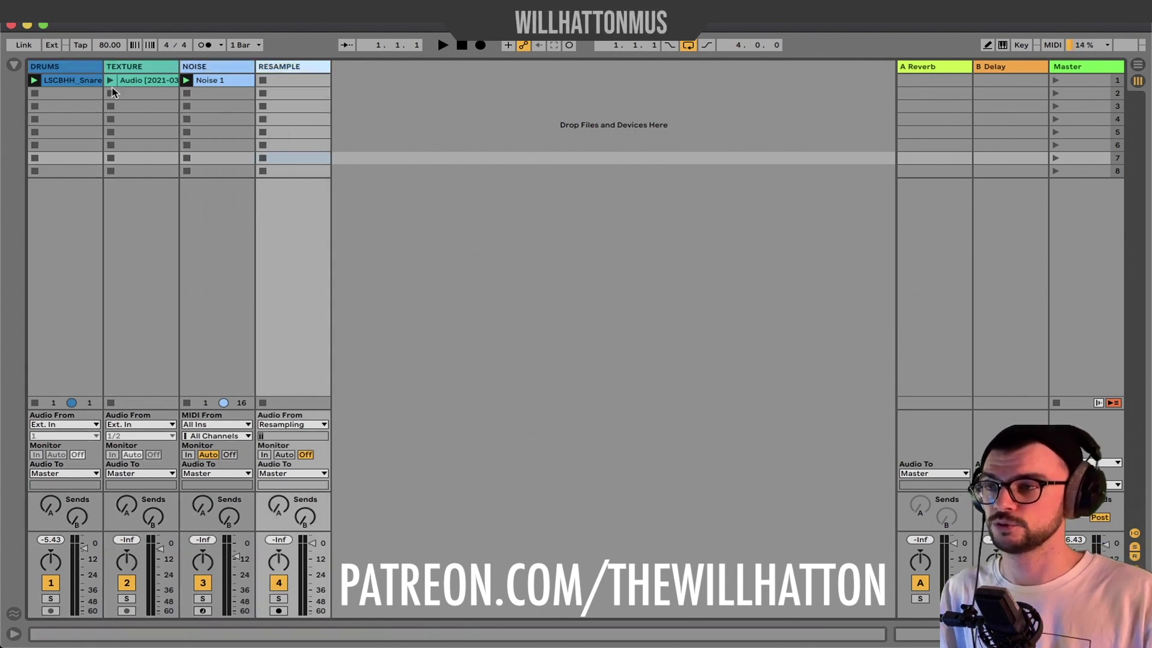
Step: Play the snare clip on the DRUMS track, inspect its looped sample and stop playback
{"action": "left_click", "coordinate": [61, 87]}
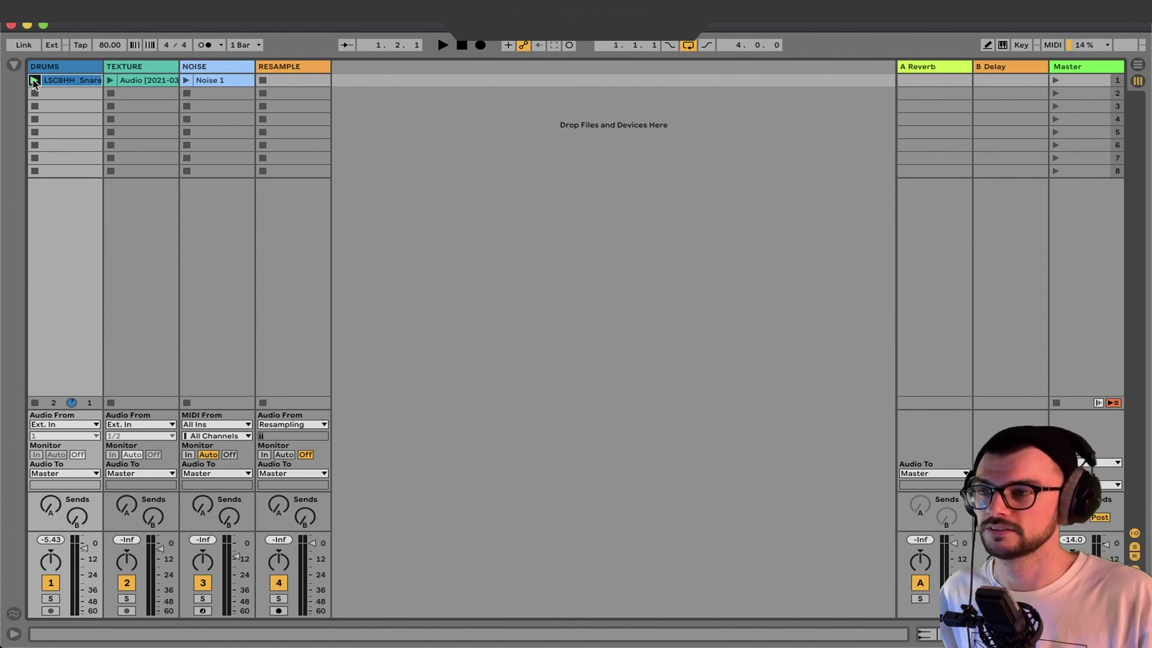
{"action": "double_click", "coordinate": [46, 83]}
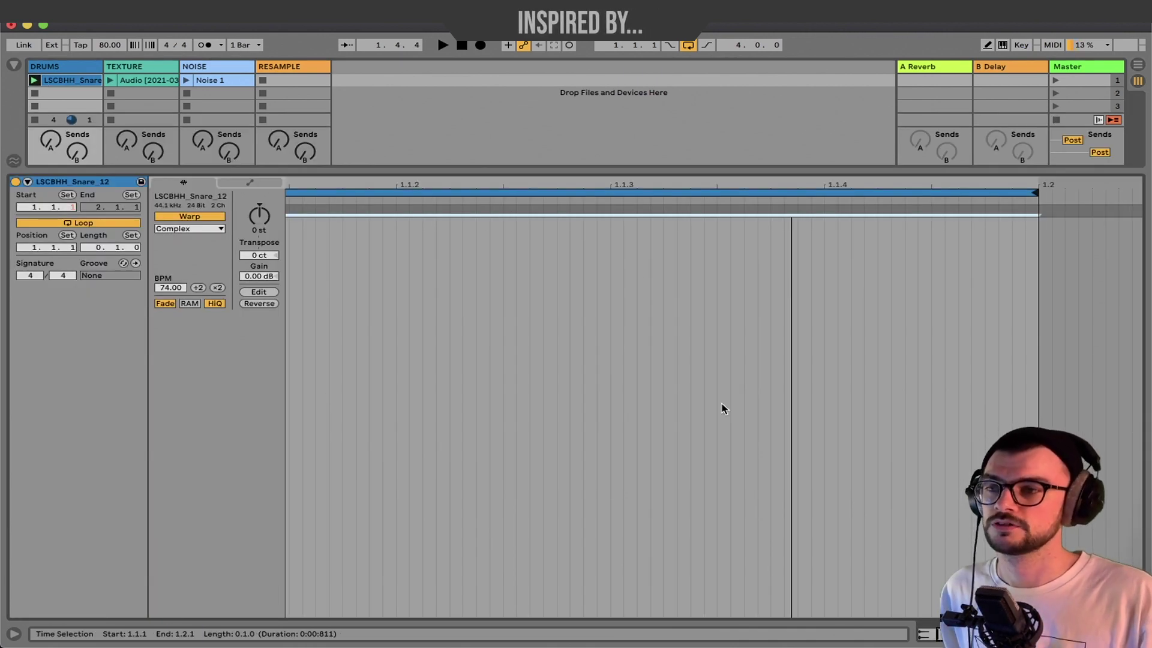
{"action": "key", "text": "space"}
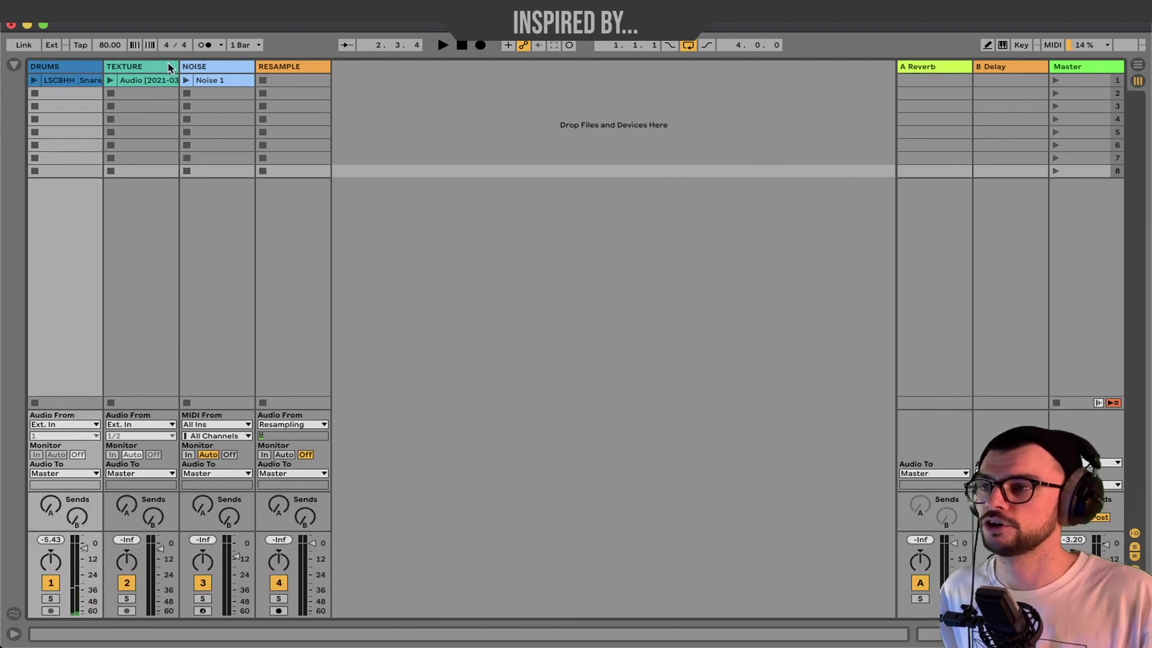
Step: Select the TEXTURE track and audition its audio clip in the first slot
{"action": "left_click", "coordinate": [137, 66]}
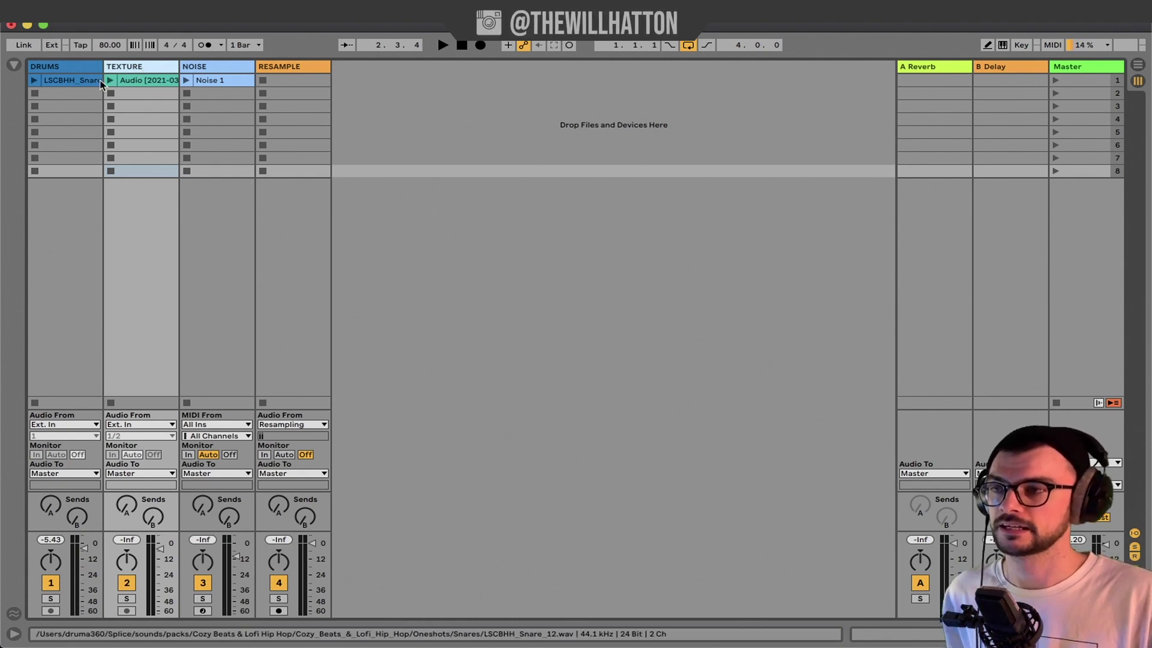
{"action": "left_click_drag", "start_coordinate": [96, 81], "coordinate": [70, 84]}
{"action": "left_click_drag", "start_coordinate": [70, 84], "coordinate": [71, 81]}
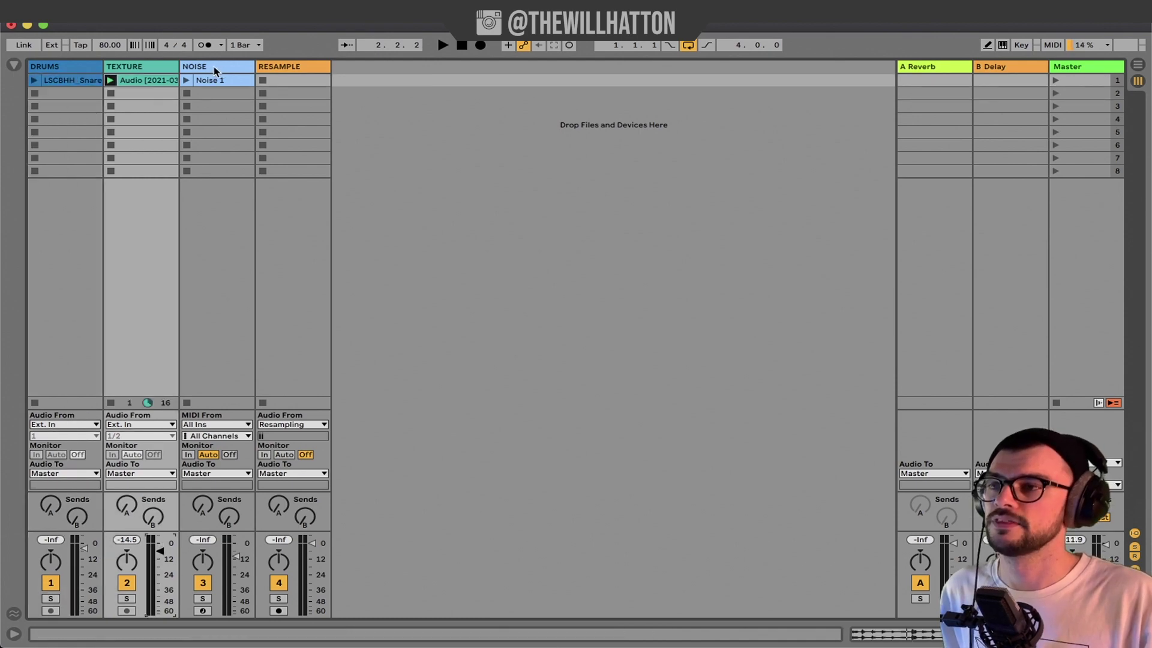
Step: Audition the Noise 1 clip together with the drum clip, temporarily muting the DRUMS track to hear the noise alone
{"action": "left_click", "coordinate": [214, 71]}
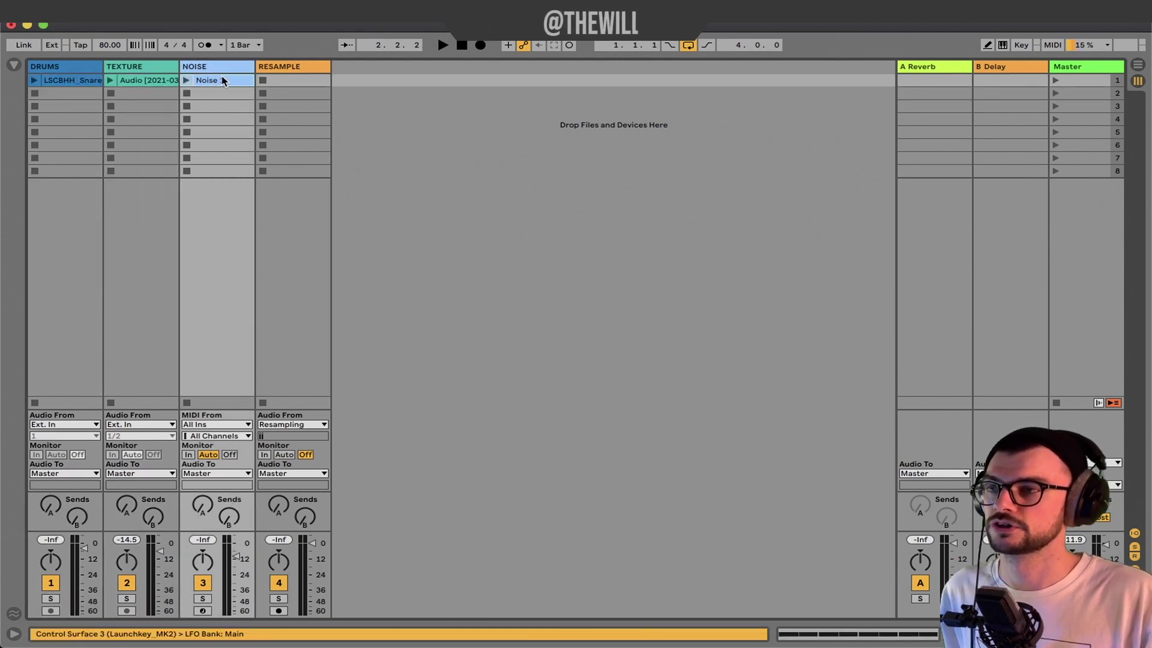
{"action": "double_click", "coordinate": [202, 83]}
{"action": "left_click", "coordinate": [188, 82]}
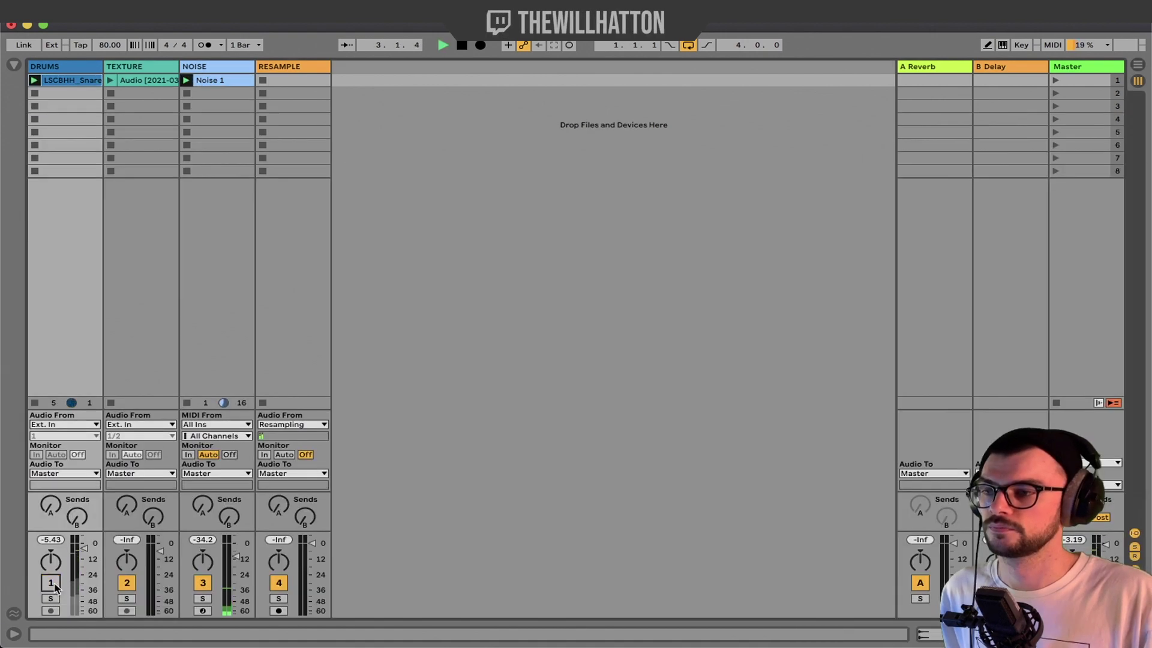
{"action": "left_click", "coordinate": [56, 587]}
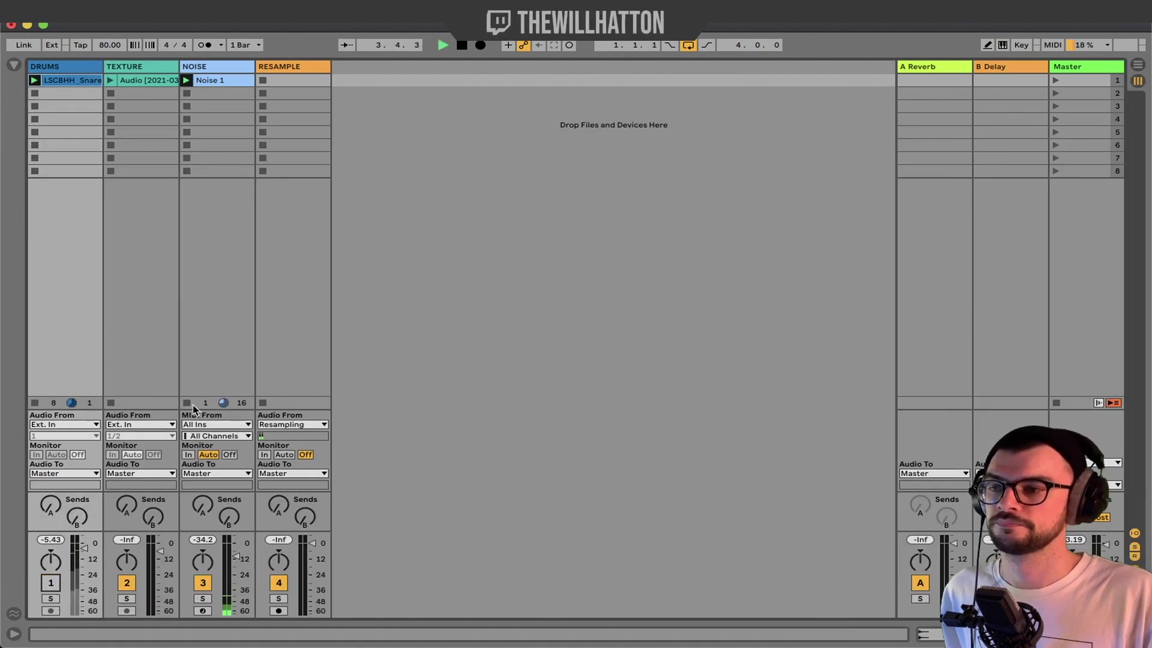
{"action": "key", "text": "space"}
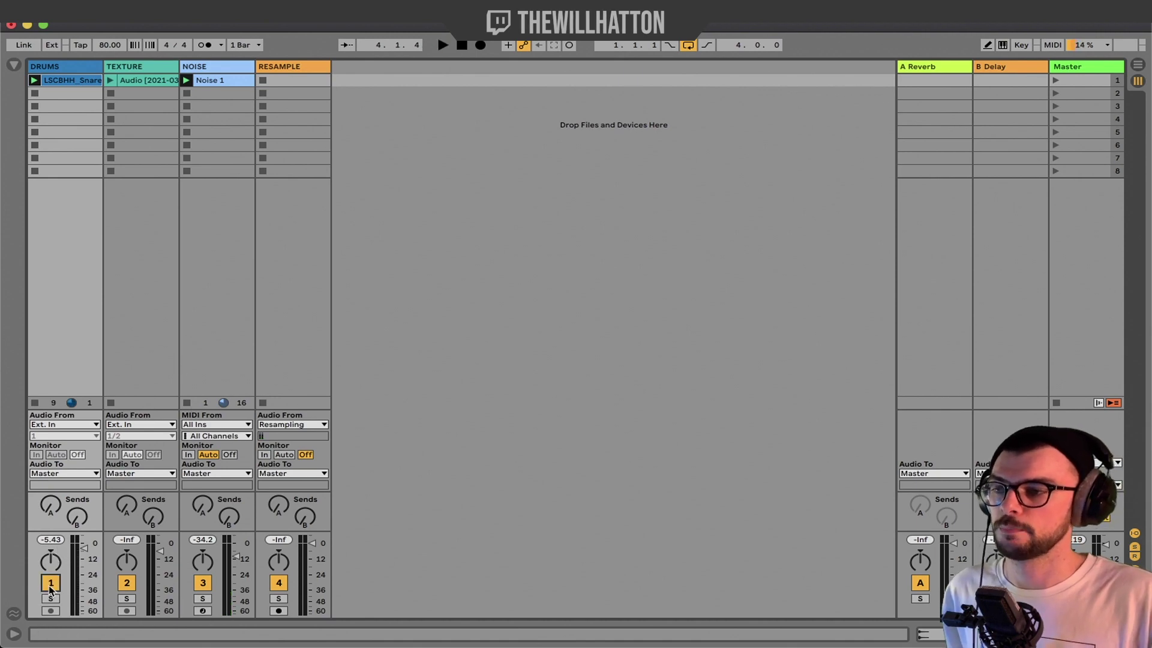
{"action": "left_click", "coordinate": [51, 583]}
Step: Show the TEXTURE track's device chain and check the delay and channel settings of its Haas plug-in
{"action": "left_click", "coordinate": [287, 69]}
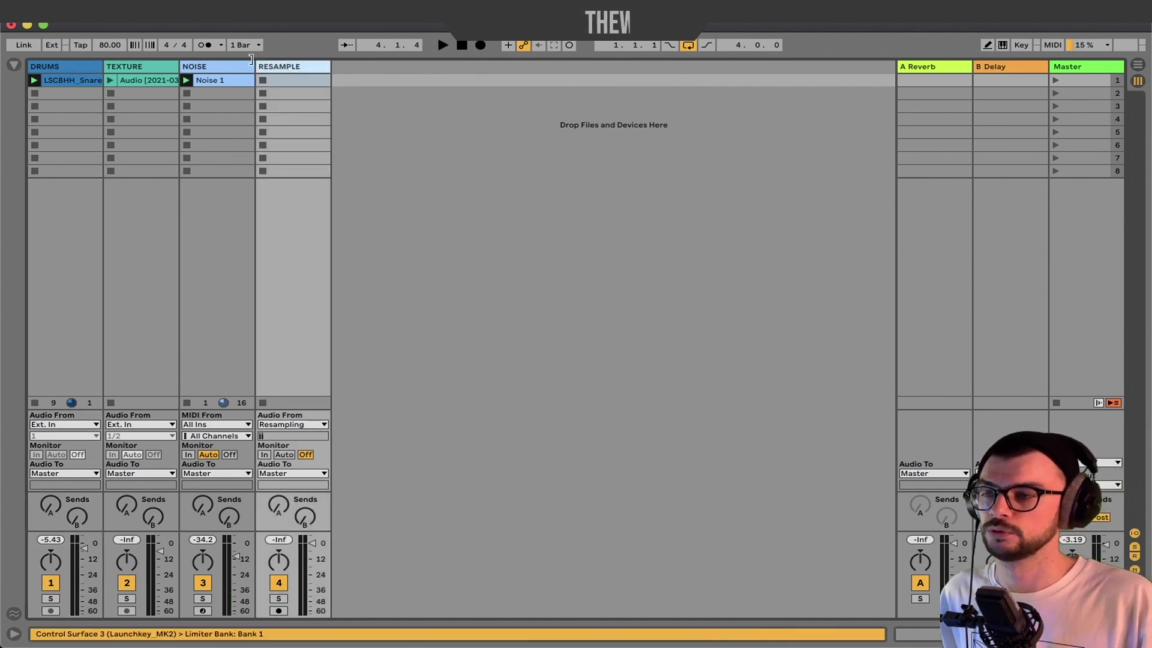
{"action": "double_click", "coordinate": [140, 65]}
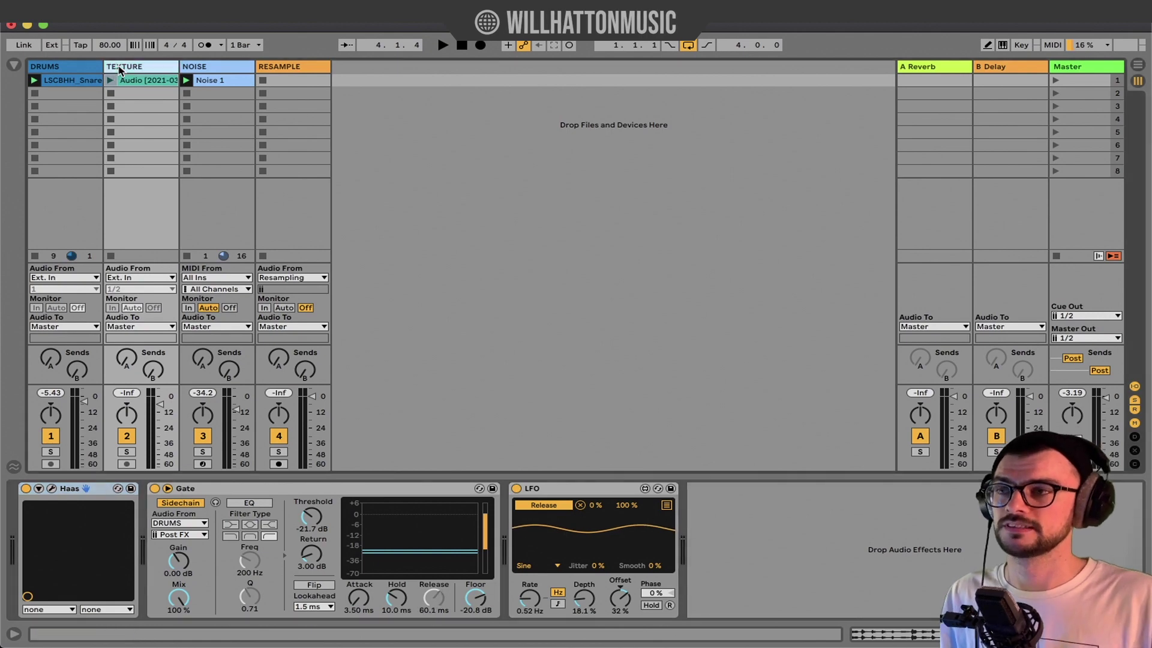
{"action": "left_click", "coordinate": [53, 489]}
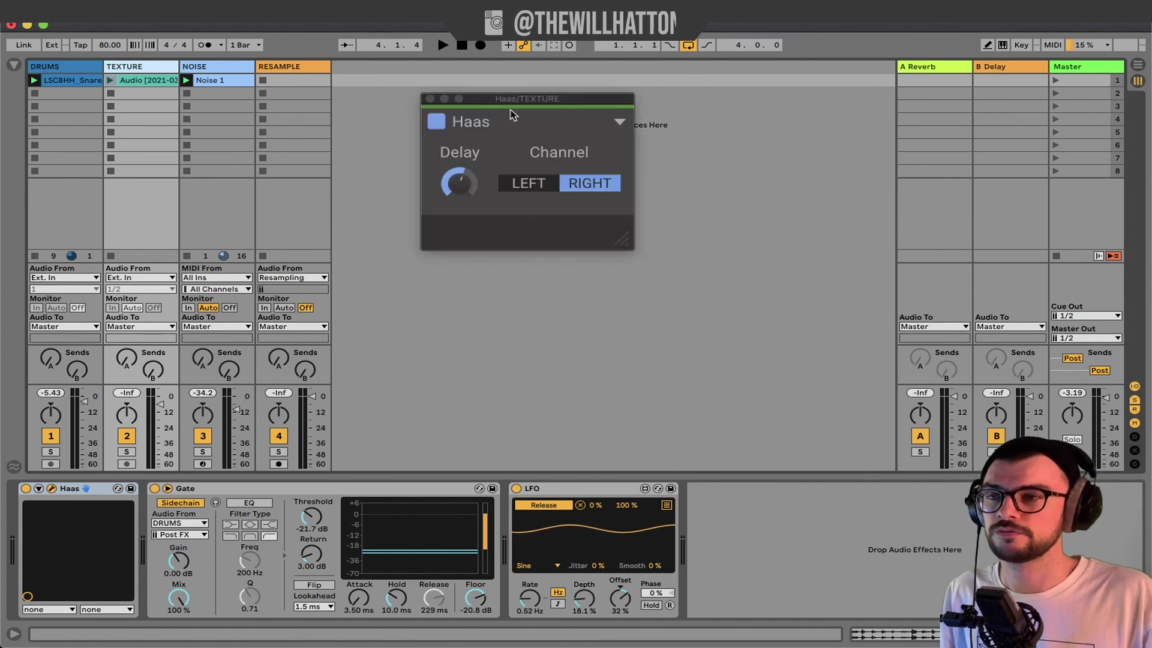
{"action": "left_click", "coordinate": [430, 99]}
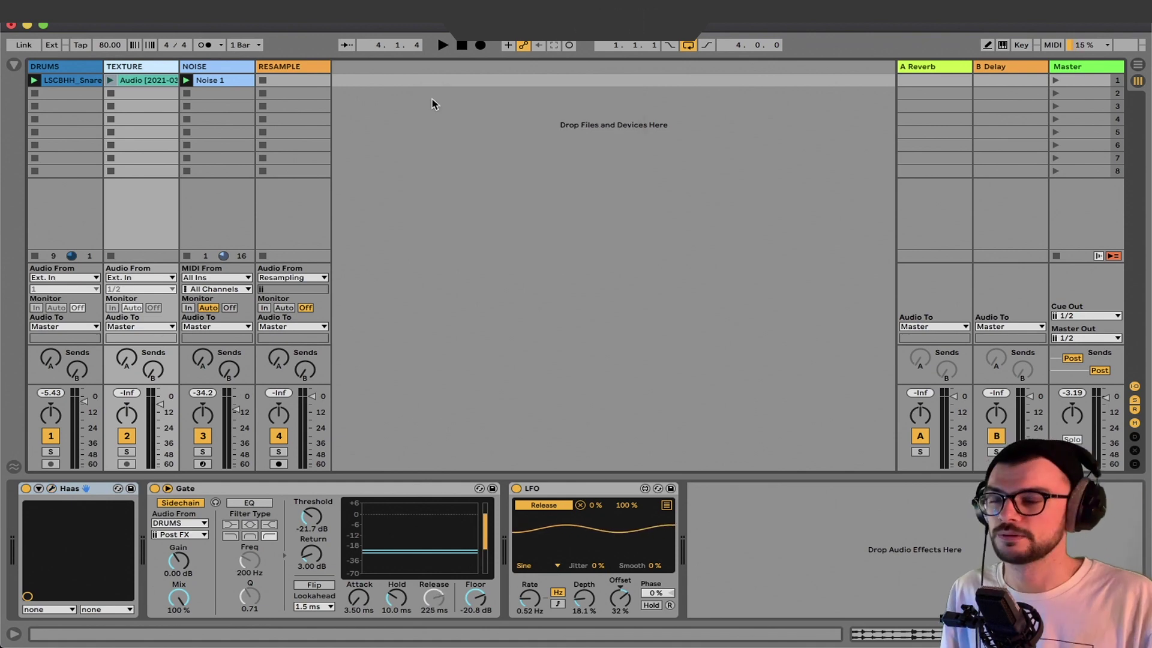
Step: Examine the Gate on the TEXTURE track and compare it with the DRUMS track that feeds its sidechain
{"action": "left_click", "coordinate": [259, 506]}
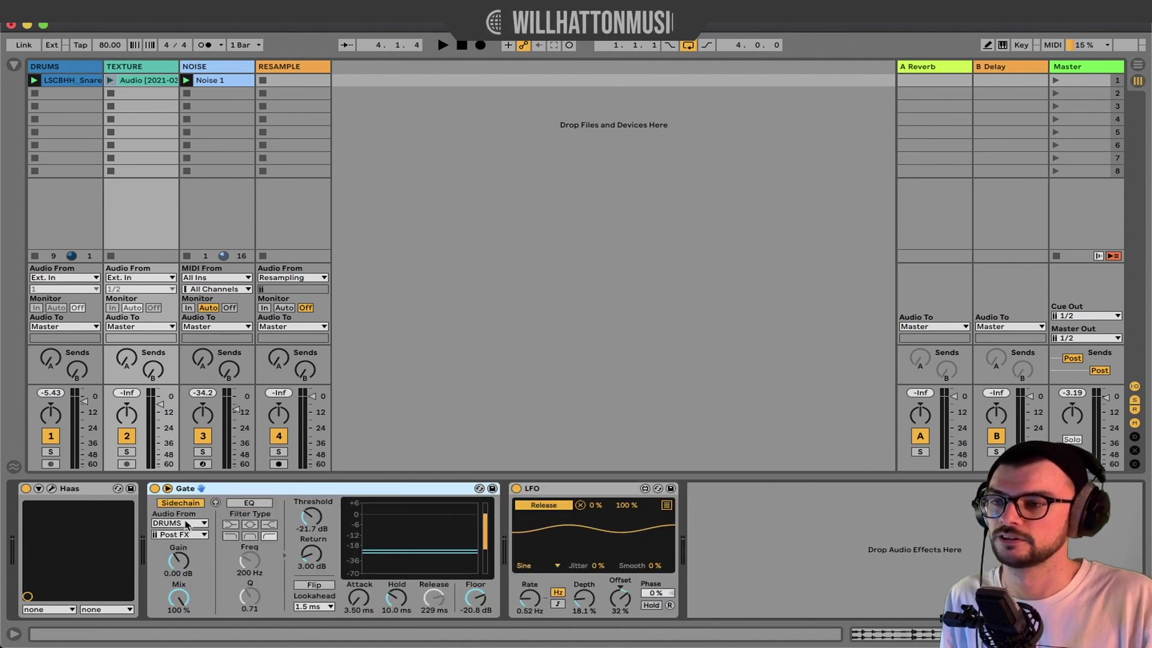
{"action": "left_click", "coordinate": [62, 68]}
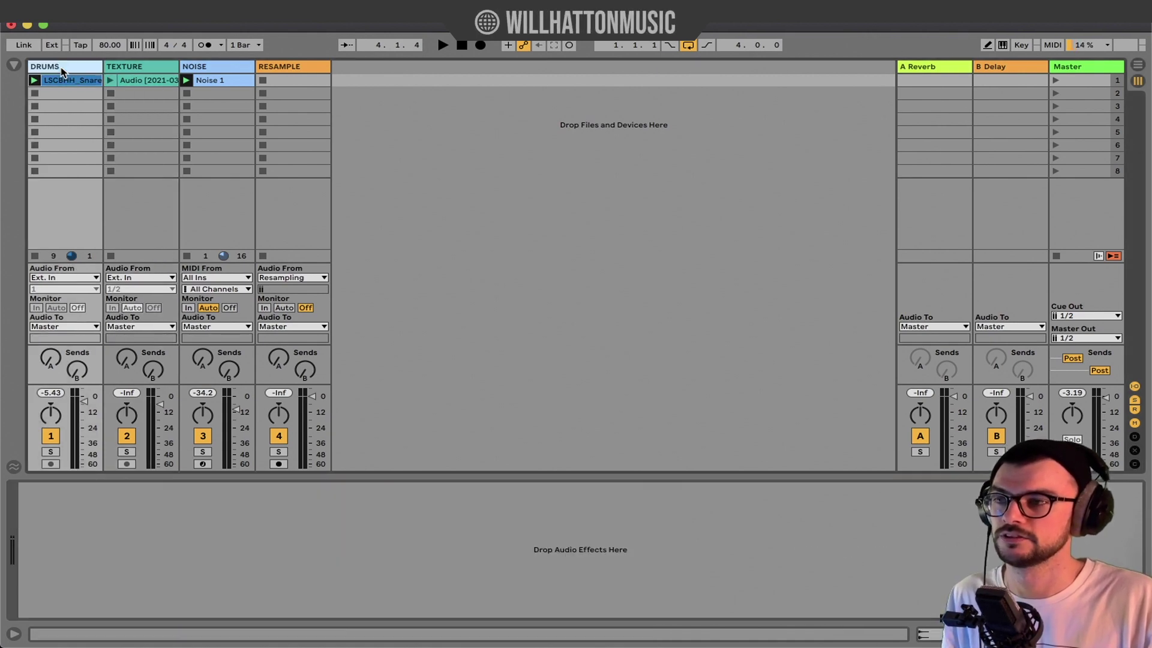
{"action": "left_click", "coordinate": [134, 69]}
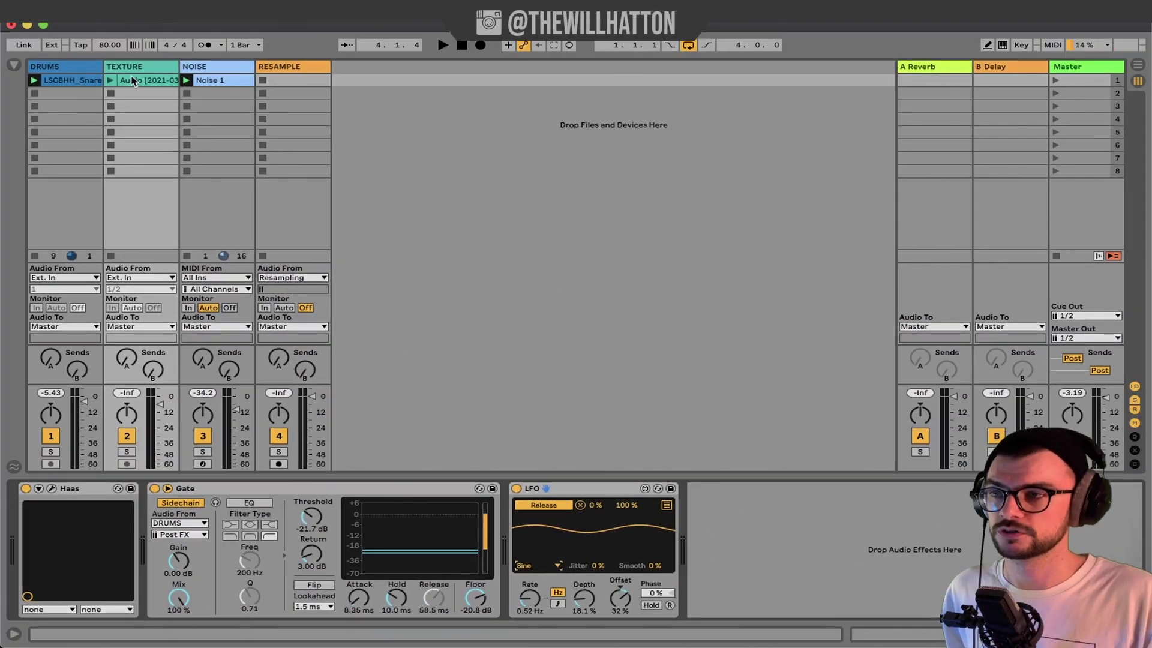
Step: Examine the NOISE track's device chain, from Operator's fourth oscillator through EQ Eight and Utility to the sidechained Gate
{"action": "left_click", "coordinate": [216, 69]}
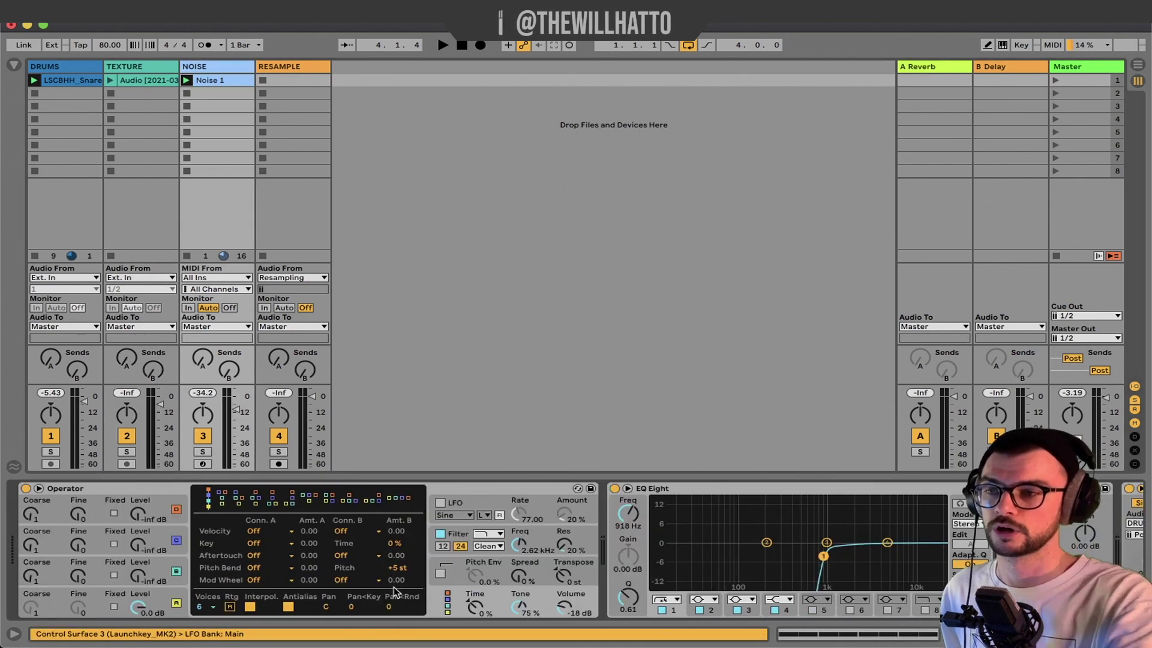
{"action": "scroll", "coordinate": [395, 592], "scroll_direction": "left", "scroll_amount": 10}
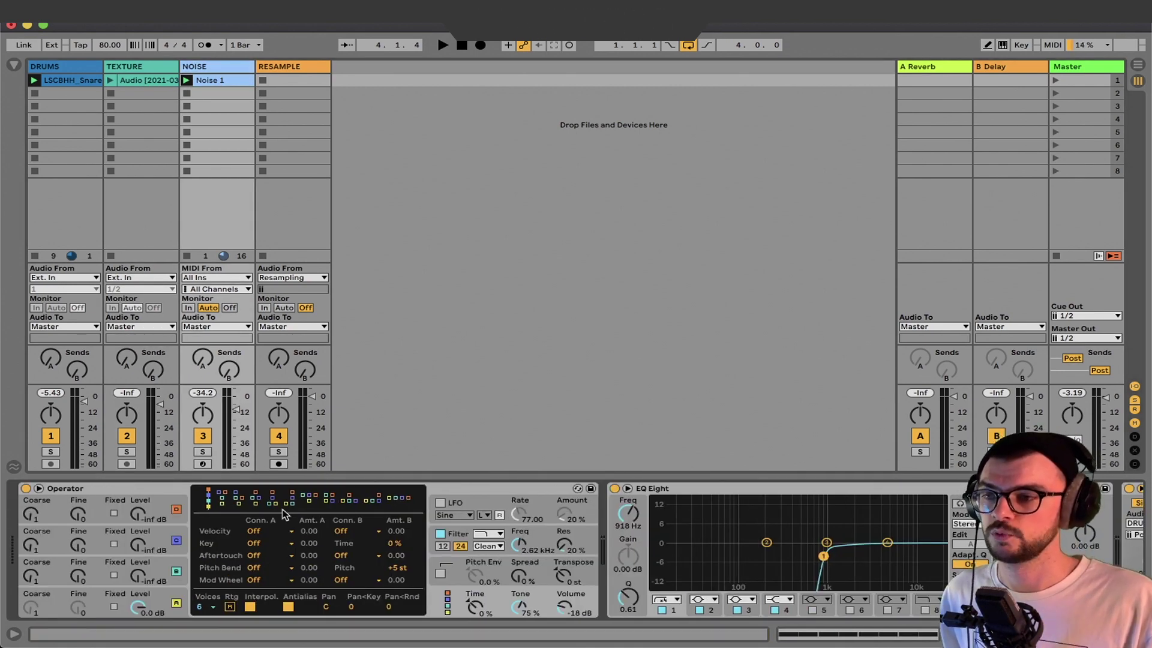
{"action": "left_click", "coordinate": [119, 606]}
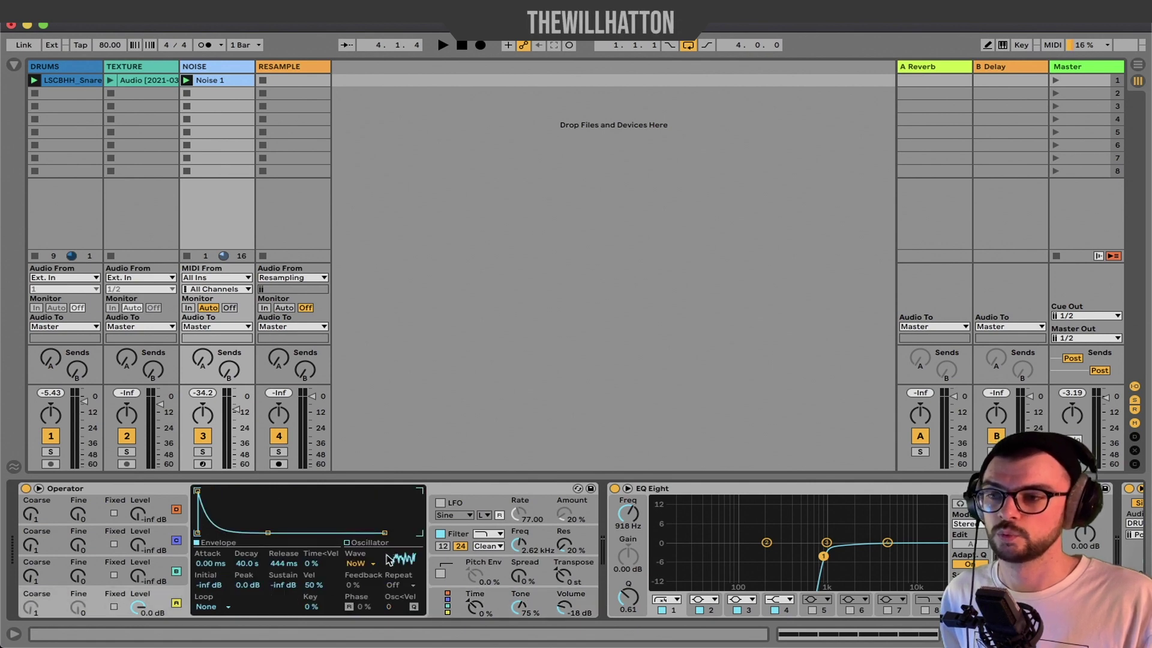
{"action": "left_click", "coordinate": [678, 489]}
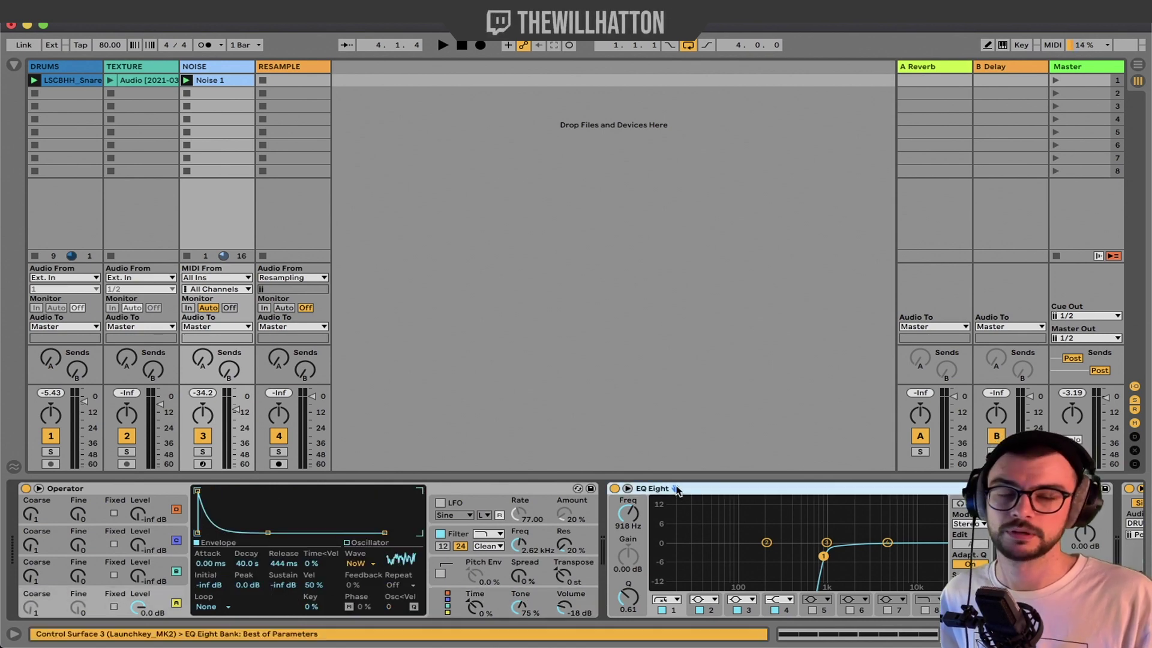
{"action": "scroll", "coordinate": [677, 489], "scroll_direction": "right", "scroll_amount": 10}
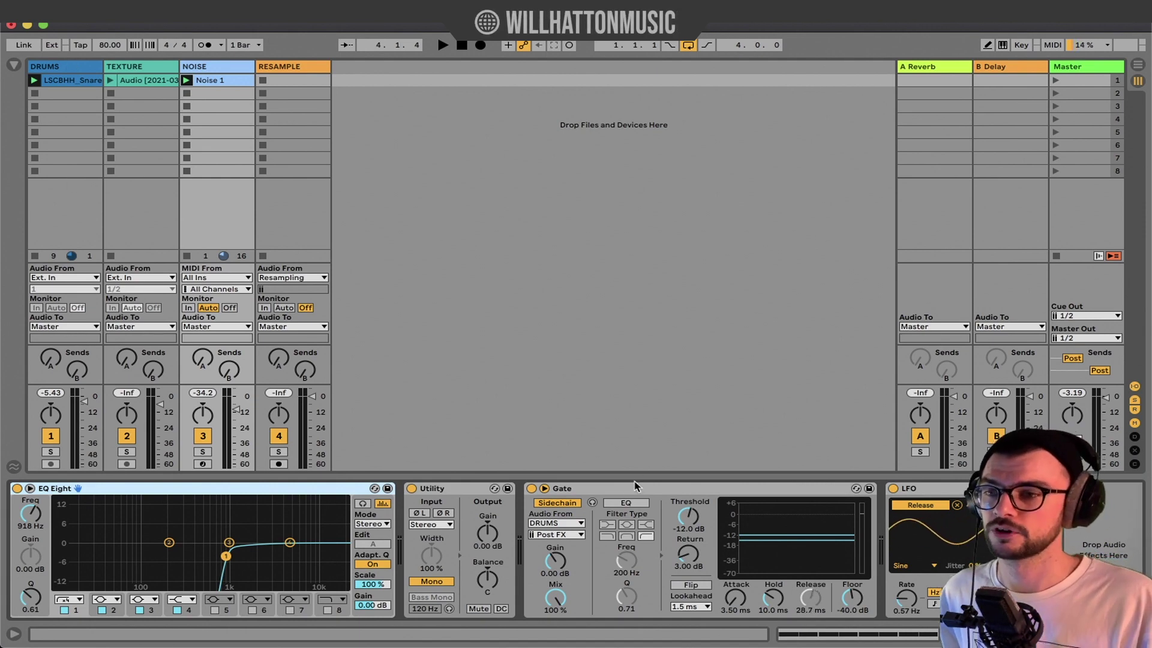
{"action": "left_click", "coordinate": [636, 485]}
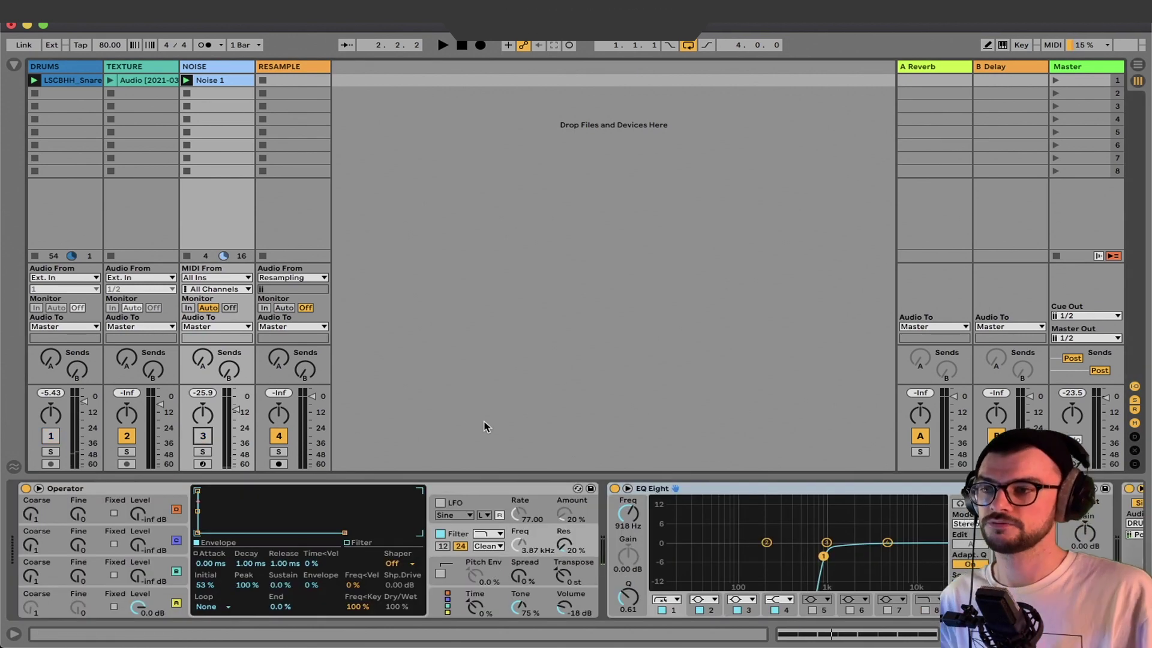
{"action": "left_click", "coordinate": [403, 146]}
{"action": "key", "text": "super+t"}
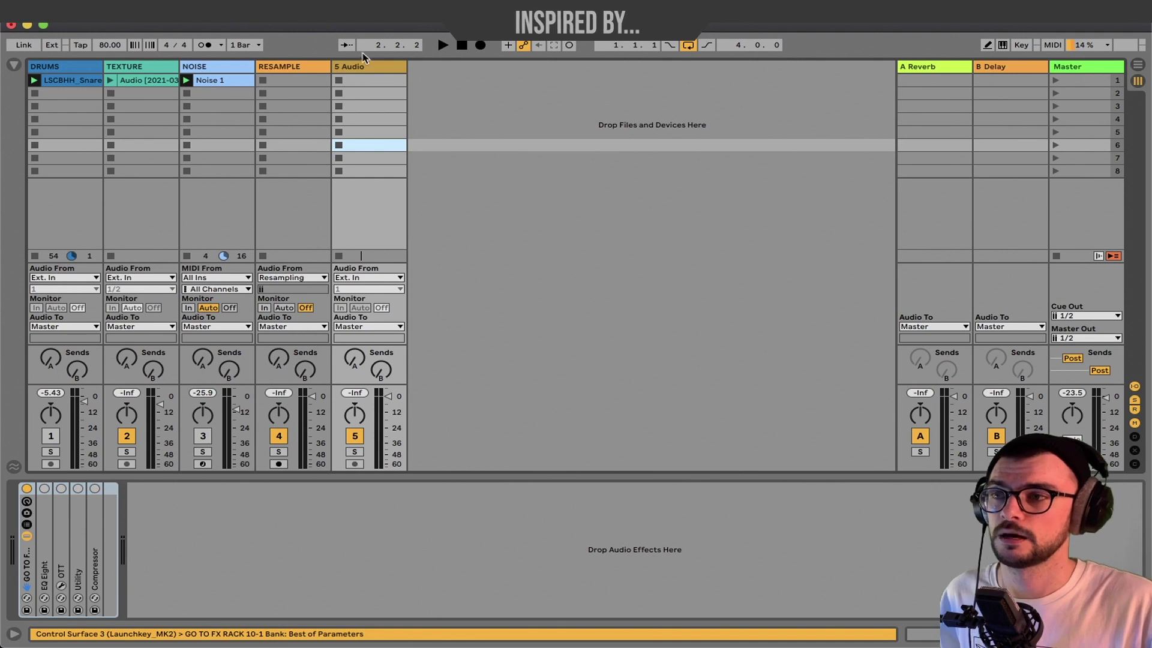
{"action": "left_click", "coordinate": [360, 67]}
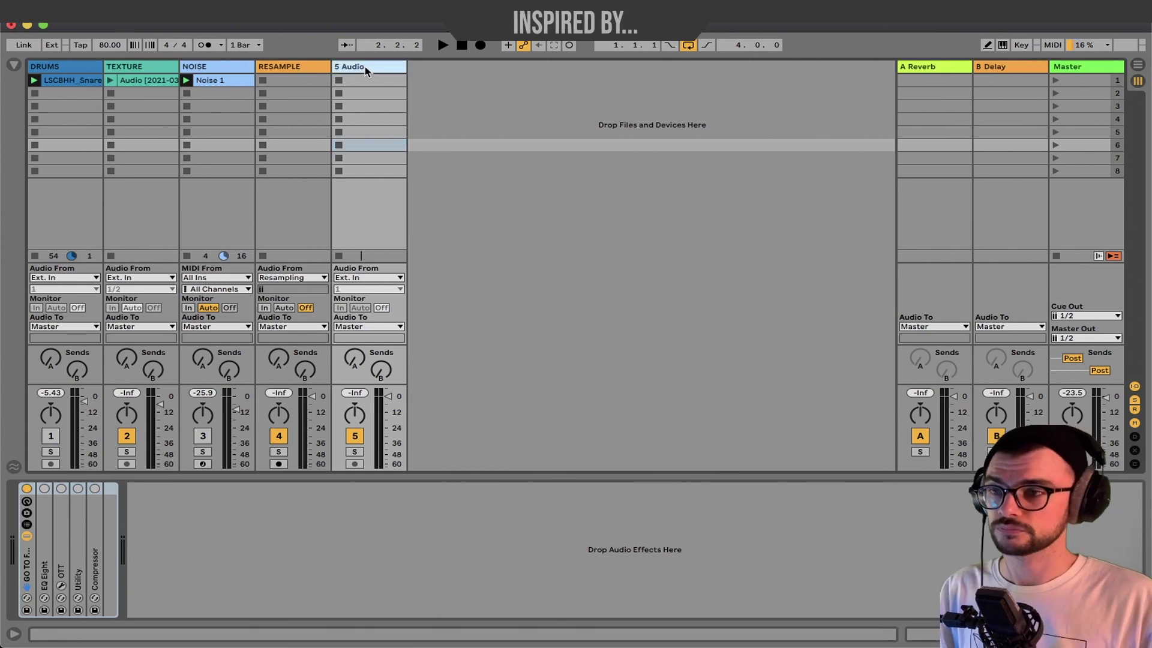
{"action": "key", "text": "Delete"}
Step: Set the RESAMPLE track's audio input to Resampling and arm the track for recording
{"action": "left_click", "coordinate": [278, 277]}
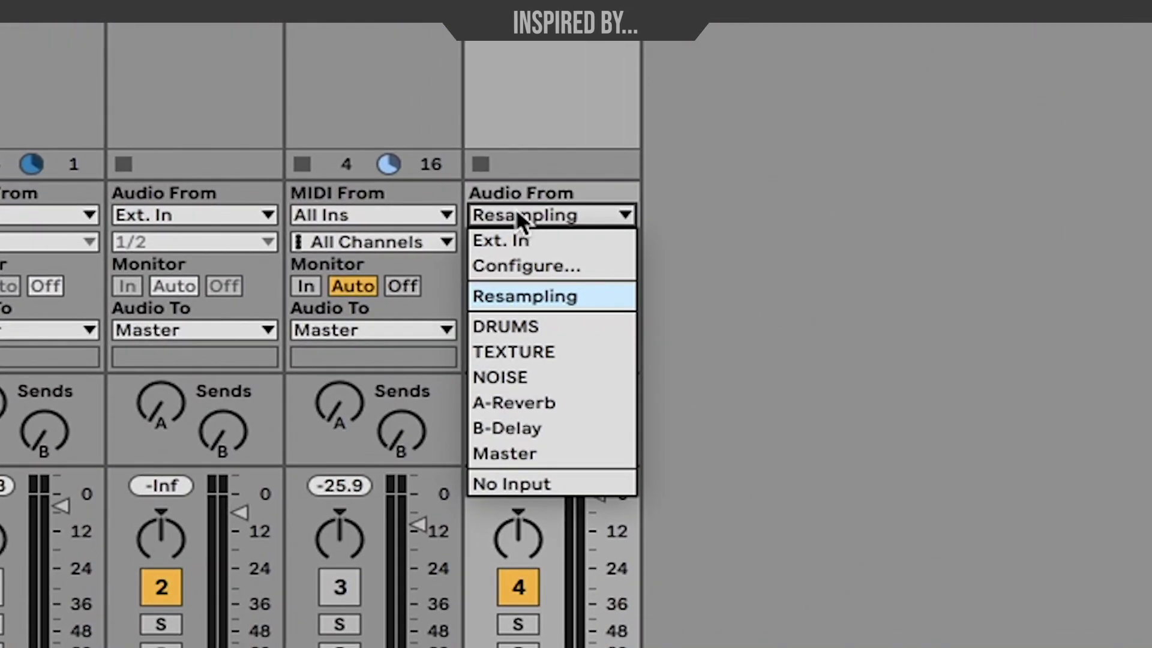
{"action": "left_click", "coordinate": [538, 294]}
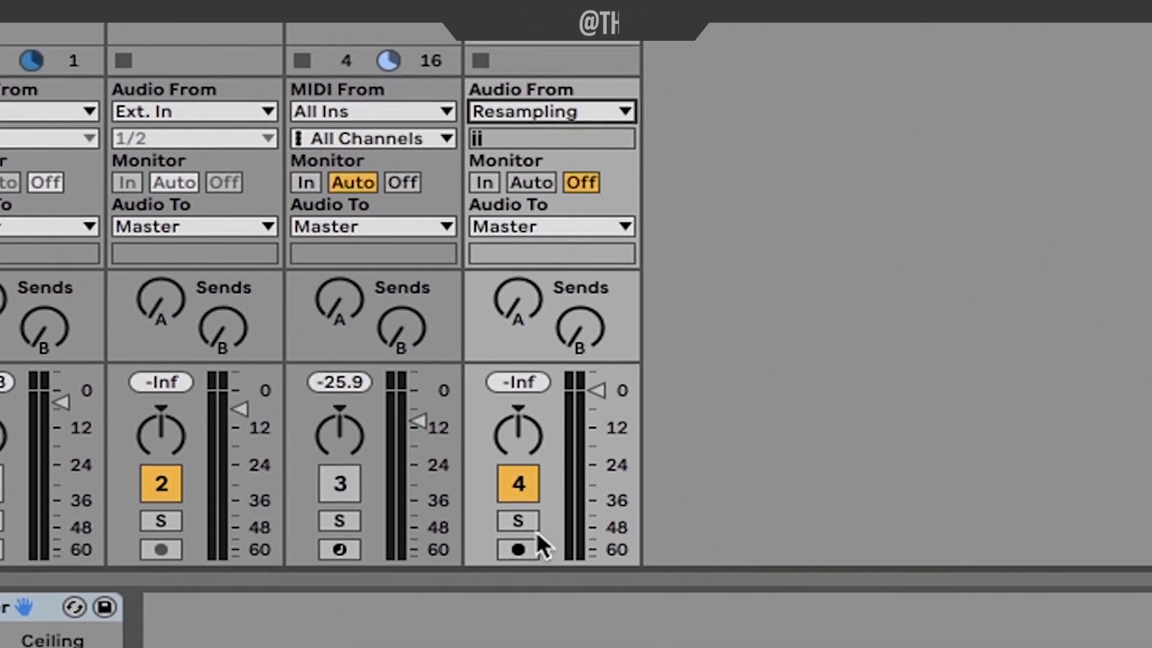
{"action": "left_click", "coordinate": [519, 590]}
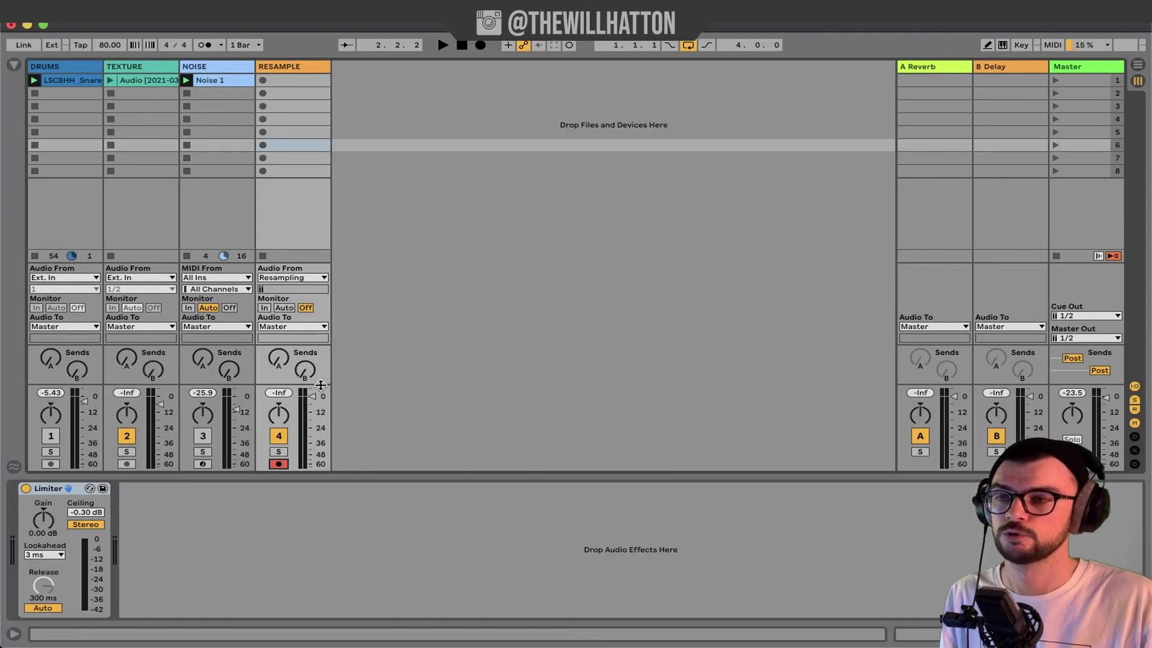
Step: Reactivate the DRUMS and NOISE tracks and record the combined output into the first clip slot of the RESAMPLE track
{"action": "left_click", "coordinate": [51, 436]}
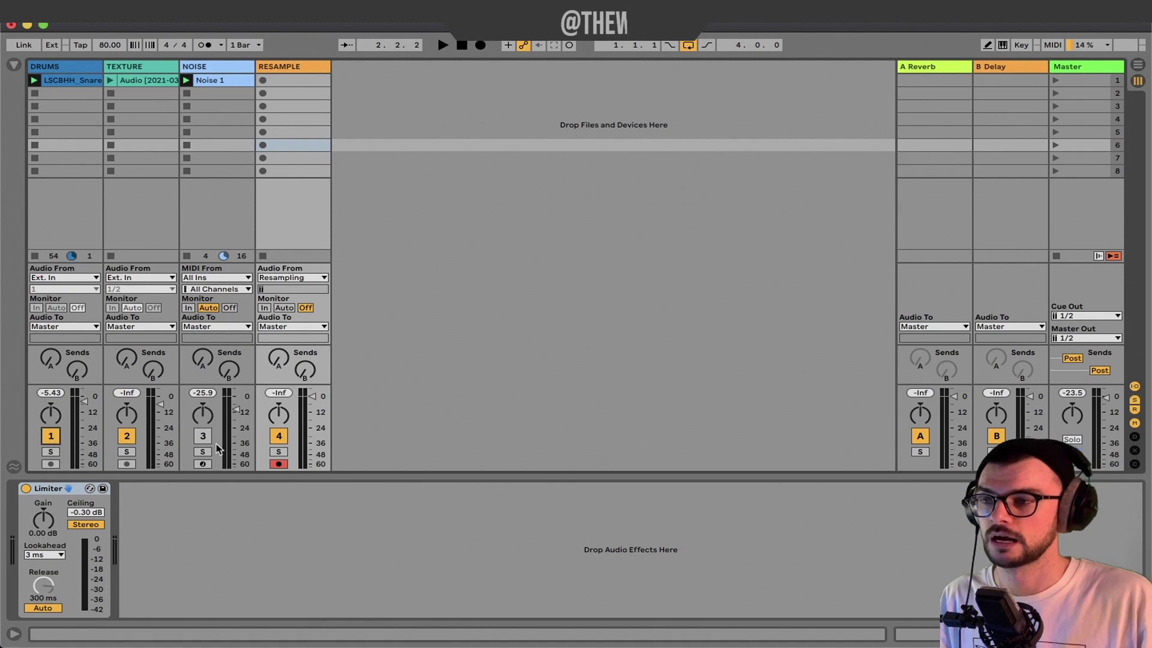
{"action": "left_click", "coordinate": [202, 437]}
{"action": "left_click", "coordinate": [263, 81]}
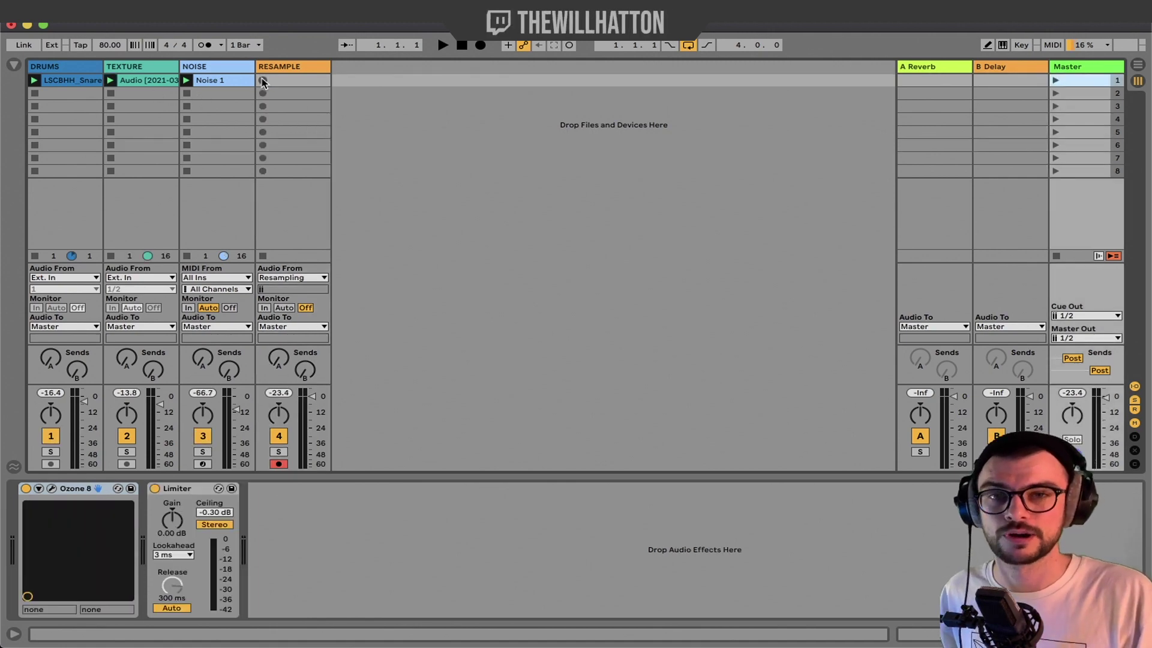
{"action": "left_click", "coordinate": [263, 80]}
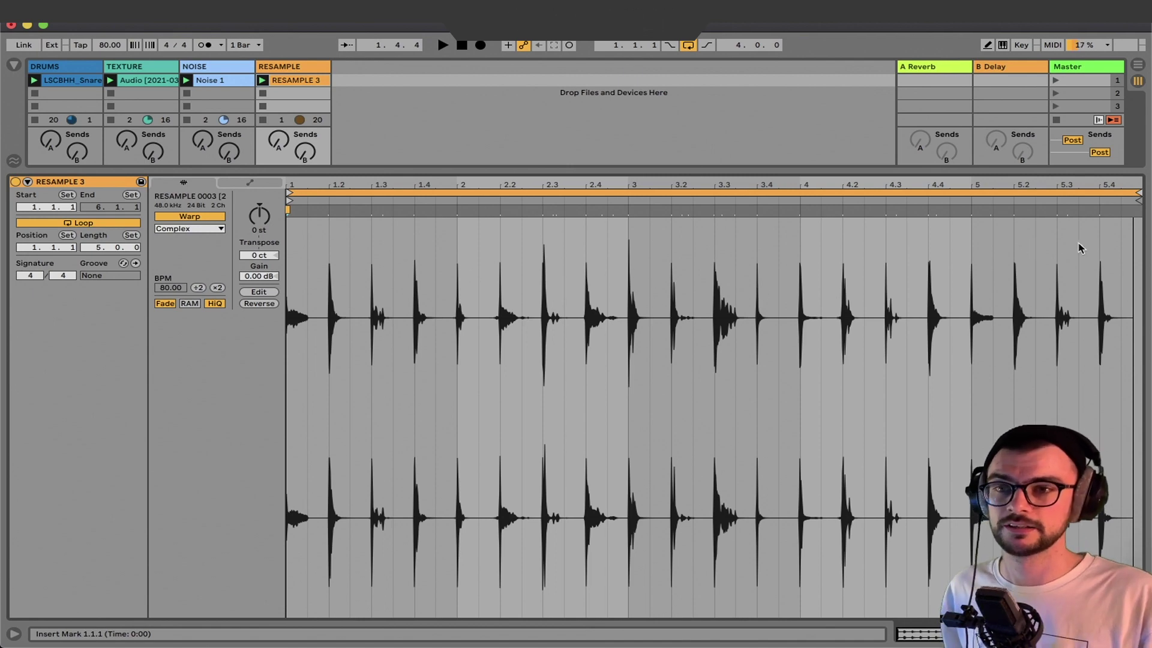
Step: Slice the whole RESAMPLE 3 clip to a new MIDI track with one slice per 1/4 note, using the Built-in preset
{"action": "key", "text": "super+a"}
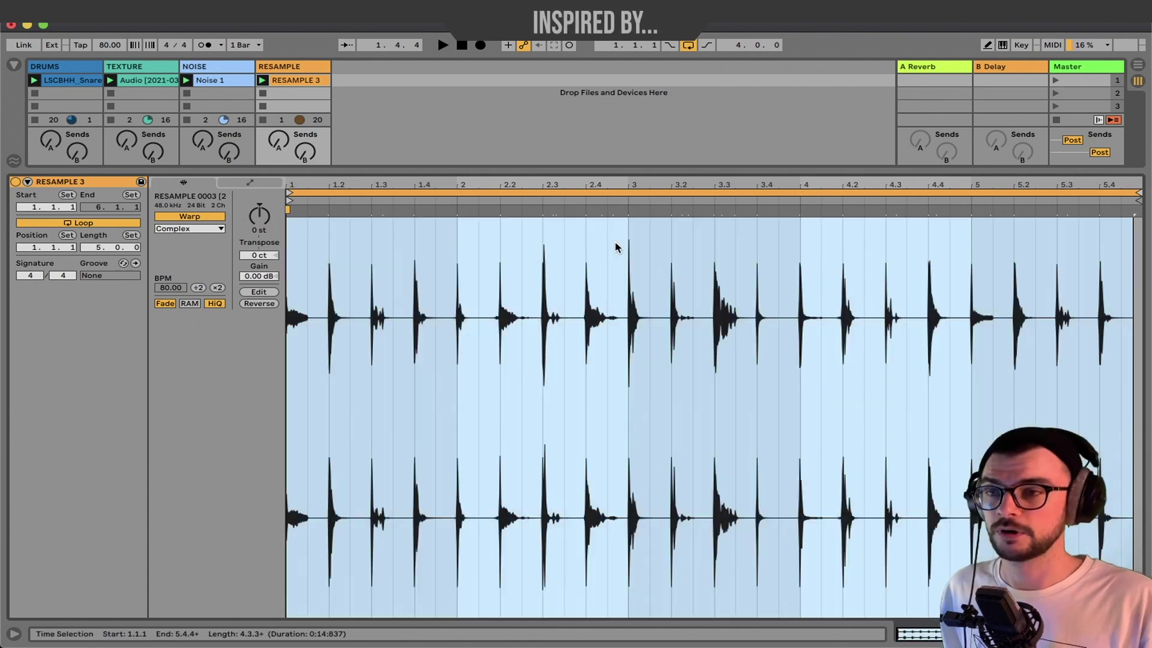
{"action": "right_click", "coordinate": [533, 245]}
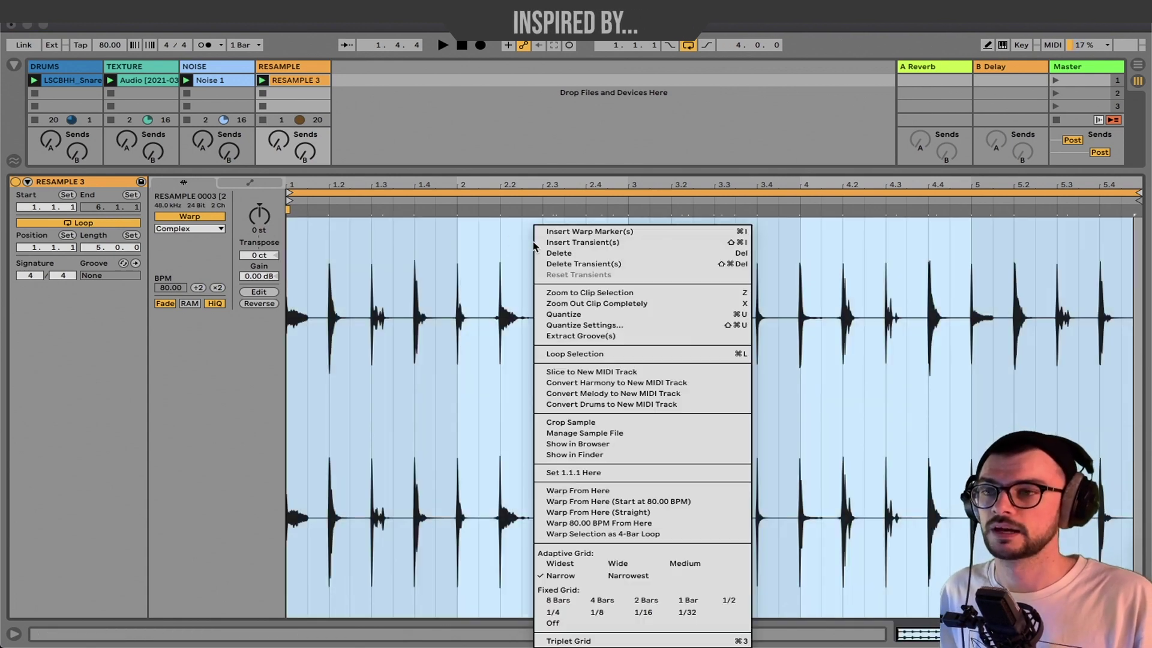
{"action": "left_click", "coordinate": [604, 372]}
{"action": "left_click", "coordinate": [624, 298]}
{"action": "left_click", "coordinate": [628, 321]}
{"action": "left_click", "coordinate": [623, 299]}
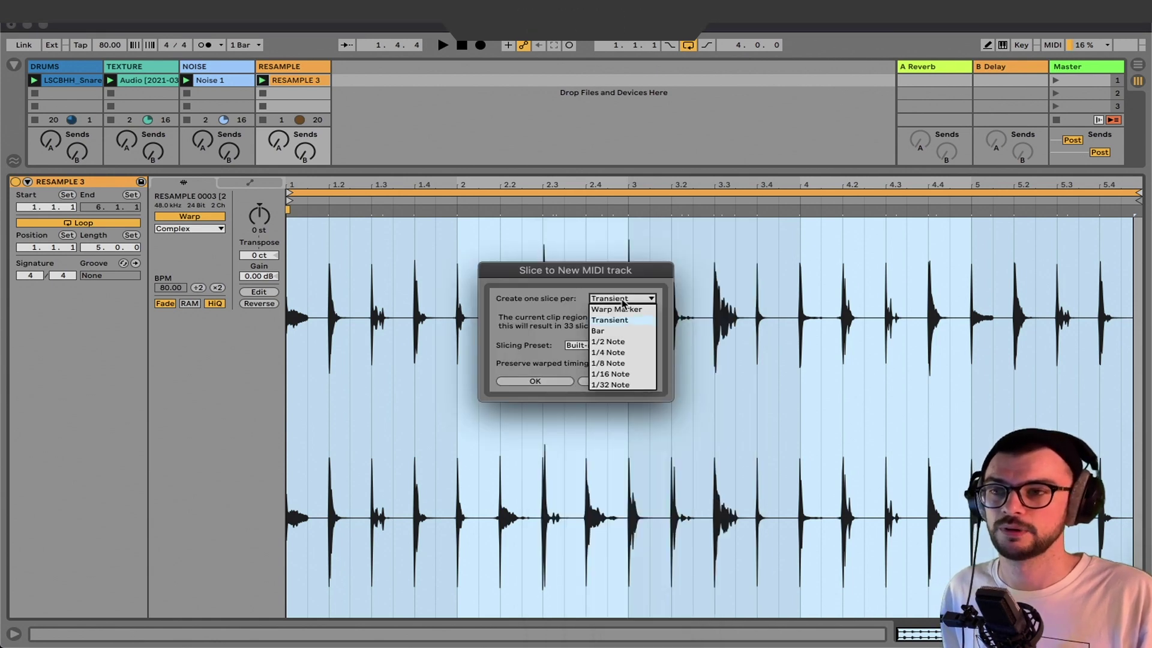
{"action": "left_click", "coordinate": [615, 353]}
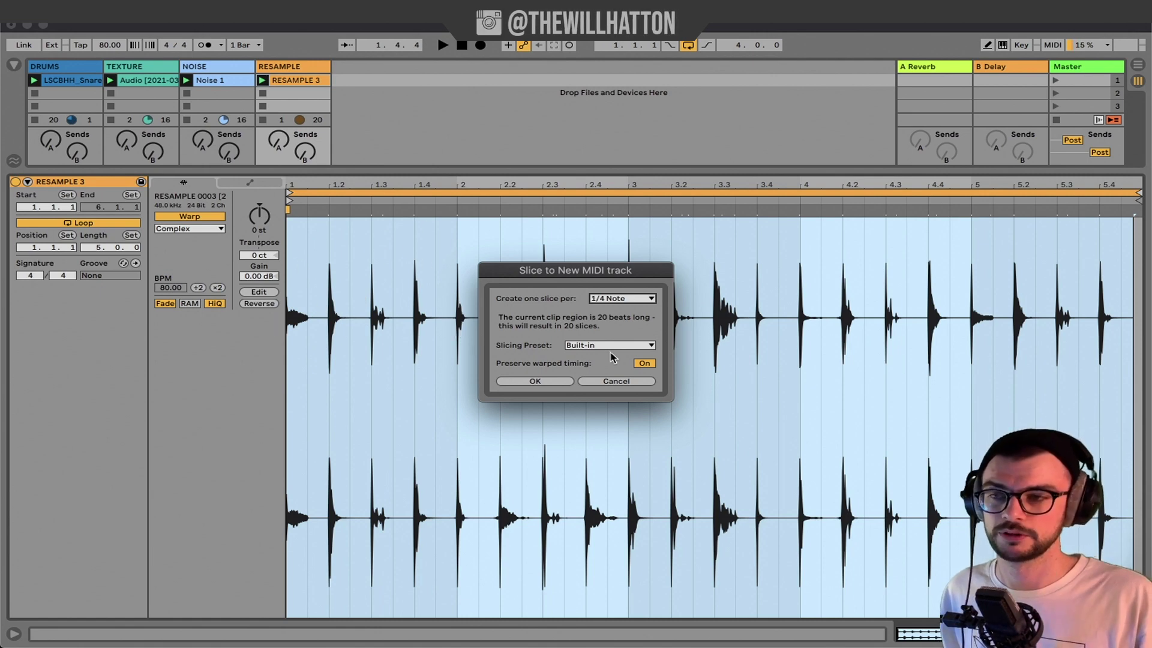
{"action": "left_click", "coordinate": [535, 381]}
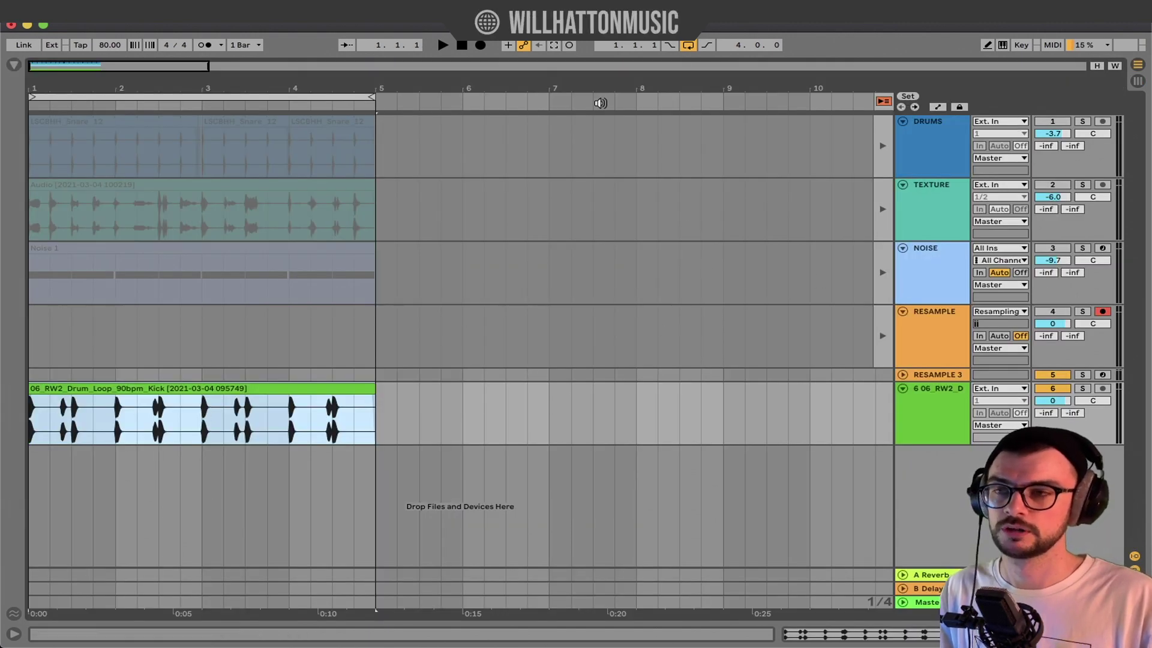
Step: Record a four-bar MIDI pattern of the slices on the RESAMPLE 3 track over the kick loop and play it back
{"action": "left_click", "coordinate": [465, 47]}
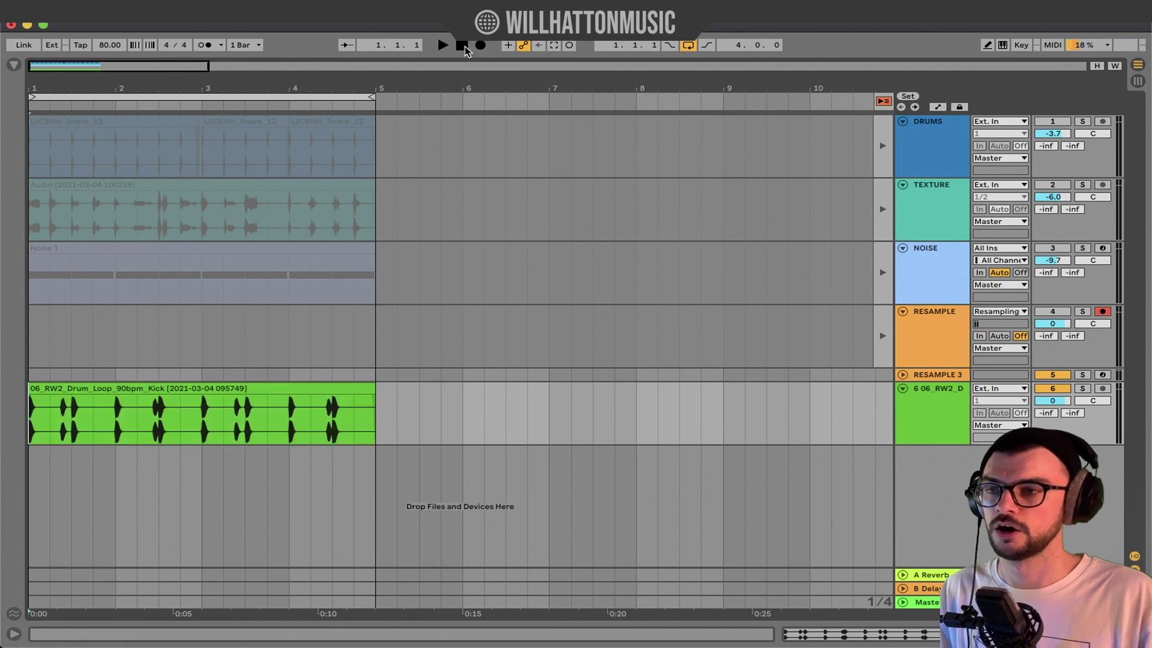
{"action": "left_click", "coordinate": [486, 46]}
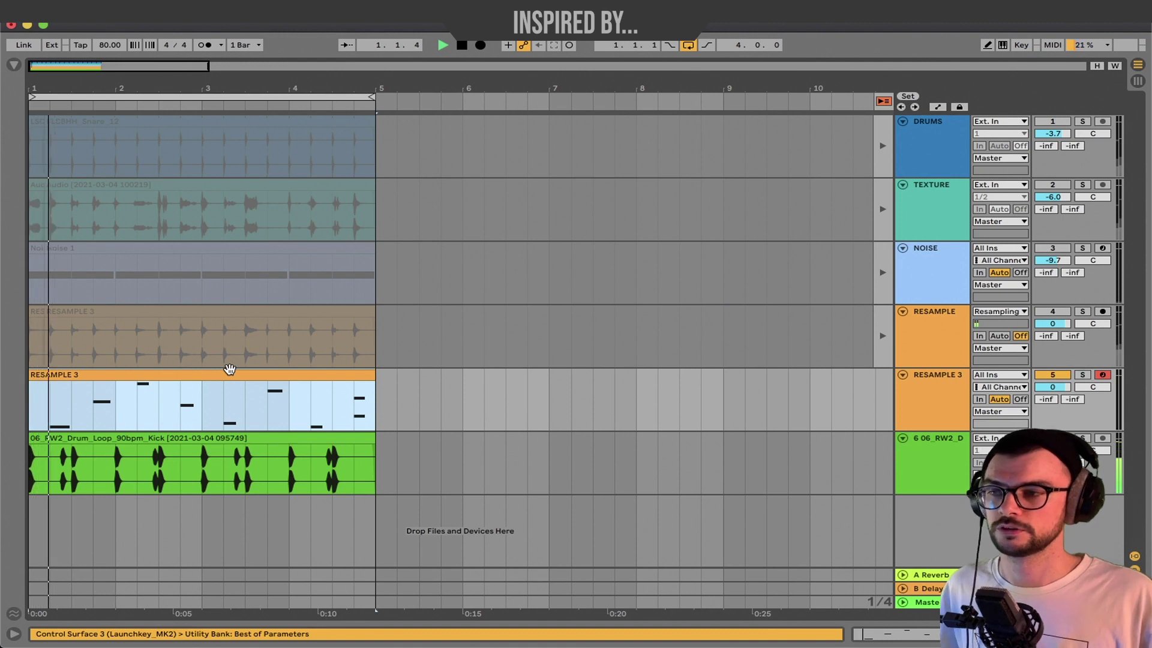
{"action": "key", "text": "space"}
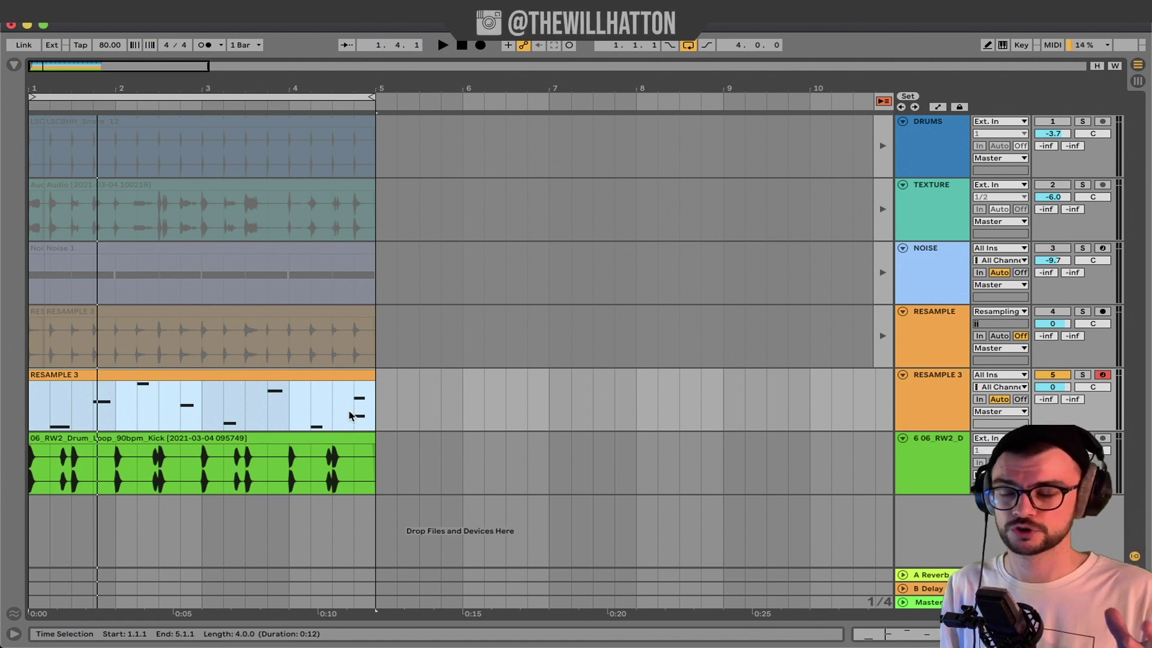
Step: Freeze the RESAMPLE 3 MIDI track containing the recorded four-bar pattern
{"action": "left_click", "coordinate": [379, 397]}
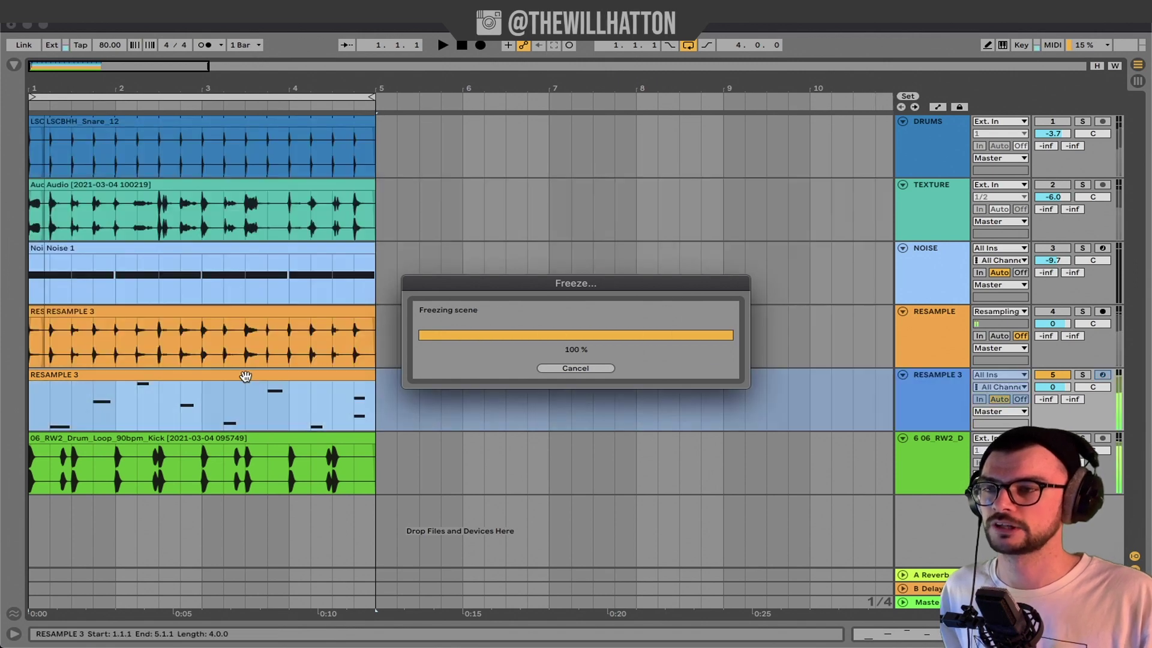
{"action": "right_click", "coordinate": [244, 377]}
{"action": "left_click", "coordinate": [302, 284]}
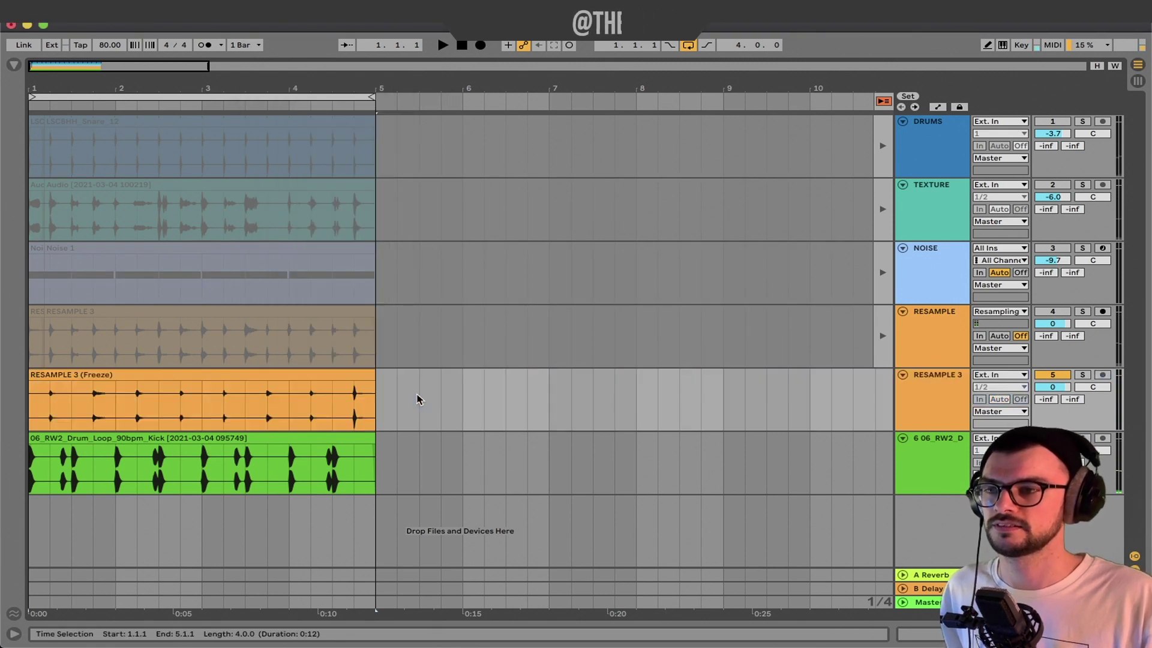
Step: Copy the frozen RESAMPLE 3 clip to the desktop, moving the window aside for access and restoring it to full size
{"action": "left_click", "coordinate": [484, 414]}
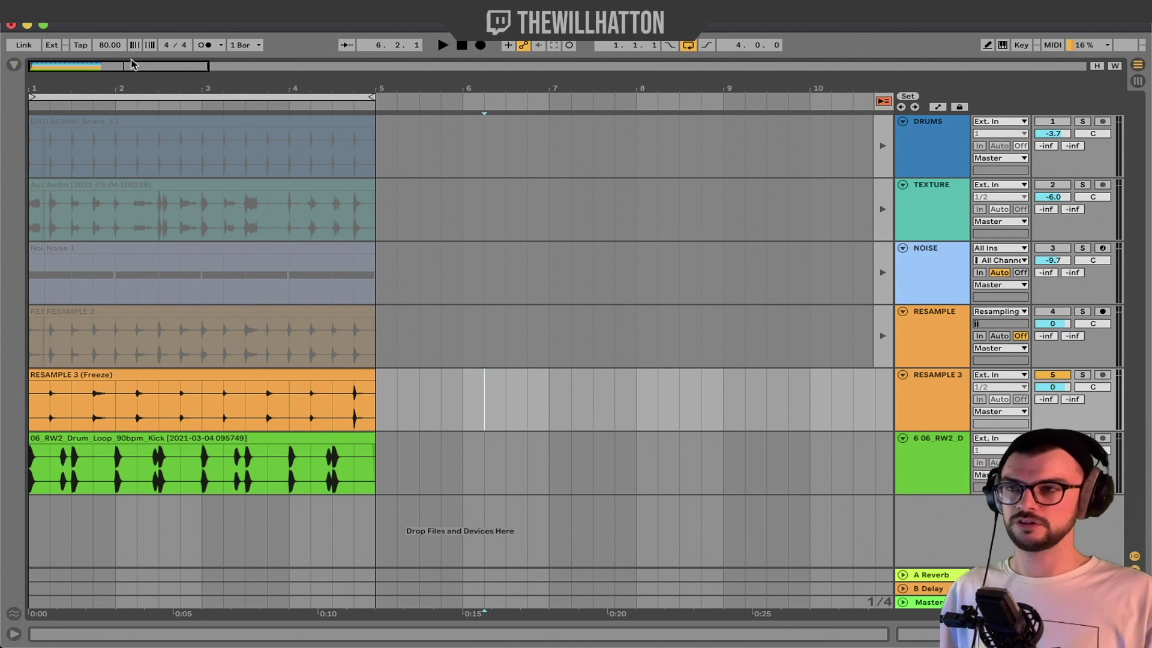
{"action": "left_click_drag", "start_coordinate": [106, 32], "coordinate": [346, 31]}
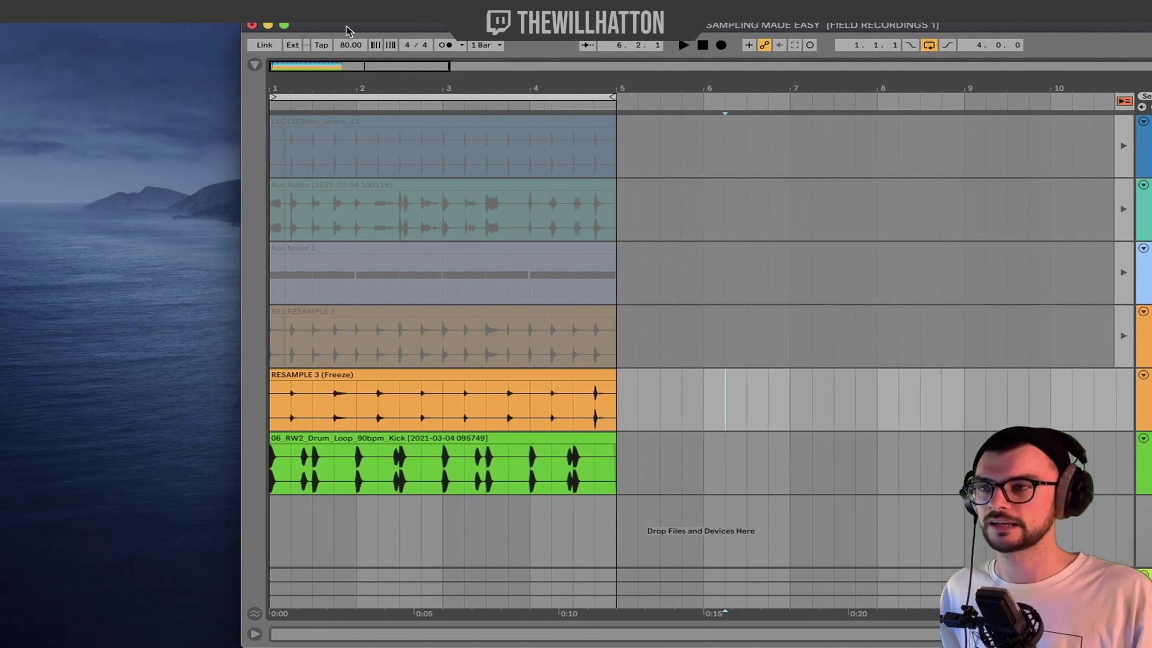
{"action": "left_click_drag", "start_coordinate": [497, 372], "coordinate": [164, 257]}
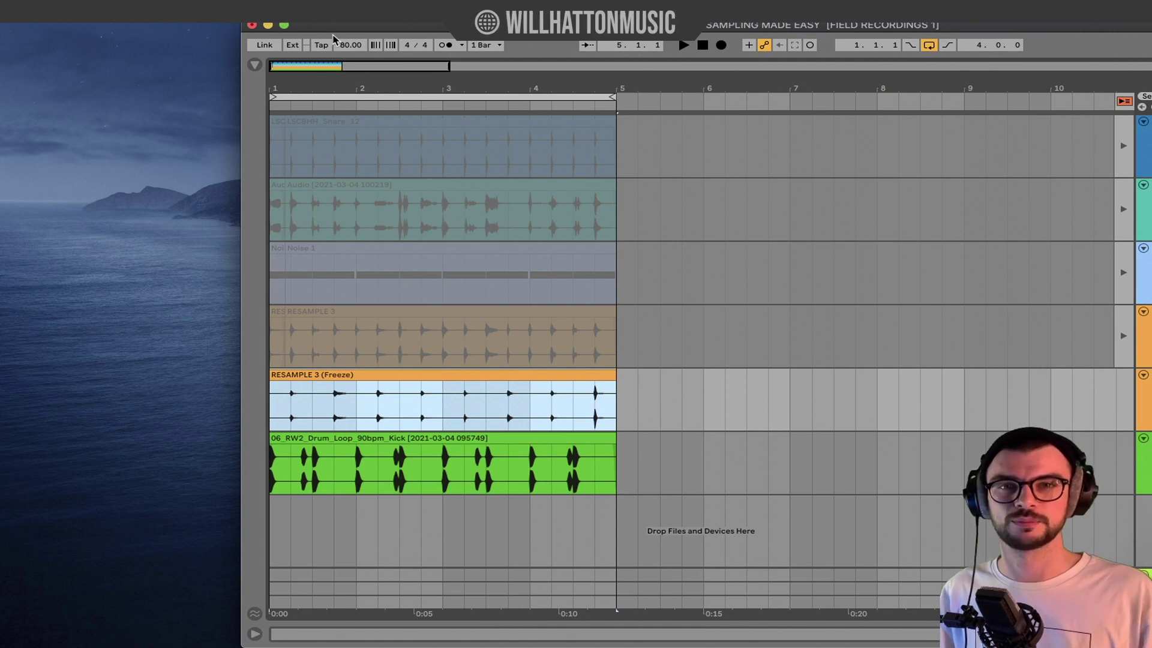
{"action": "double_click", "coordinate": [332, 30]}
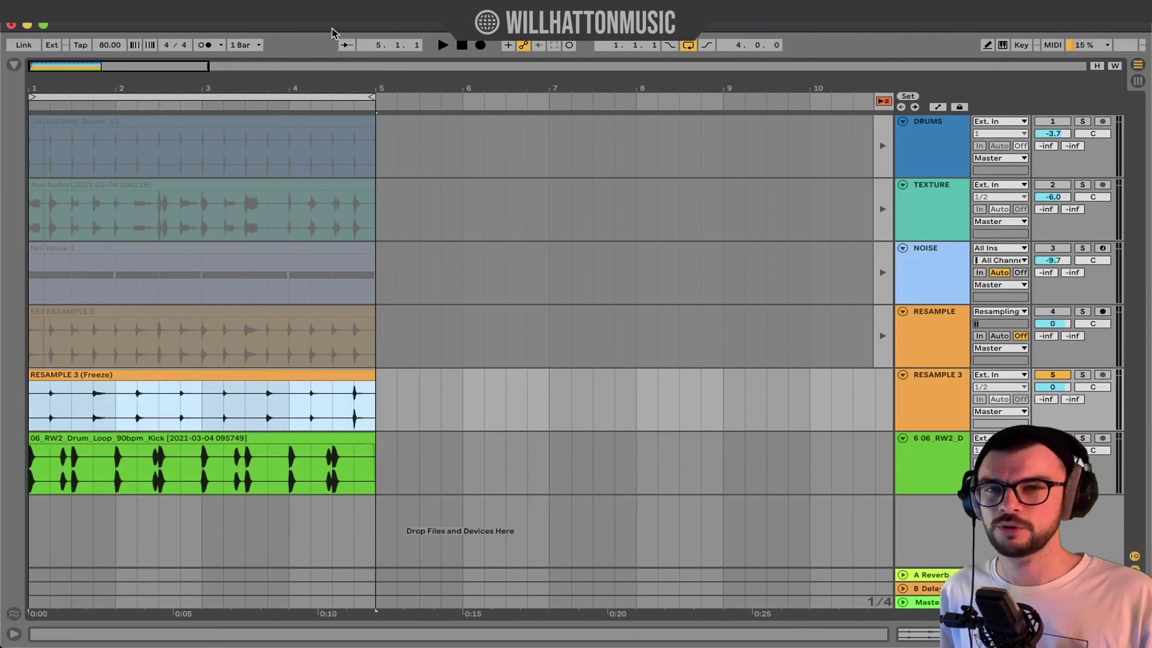
{"action": "left_click", "coordinate": [462, 416]}
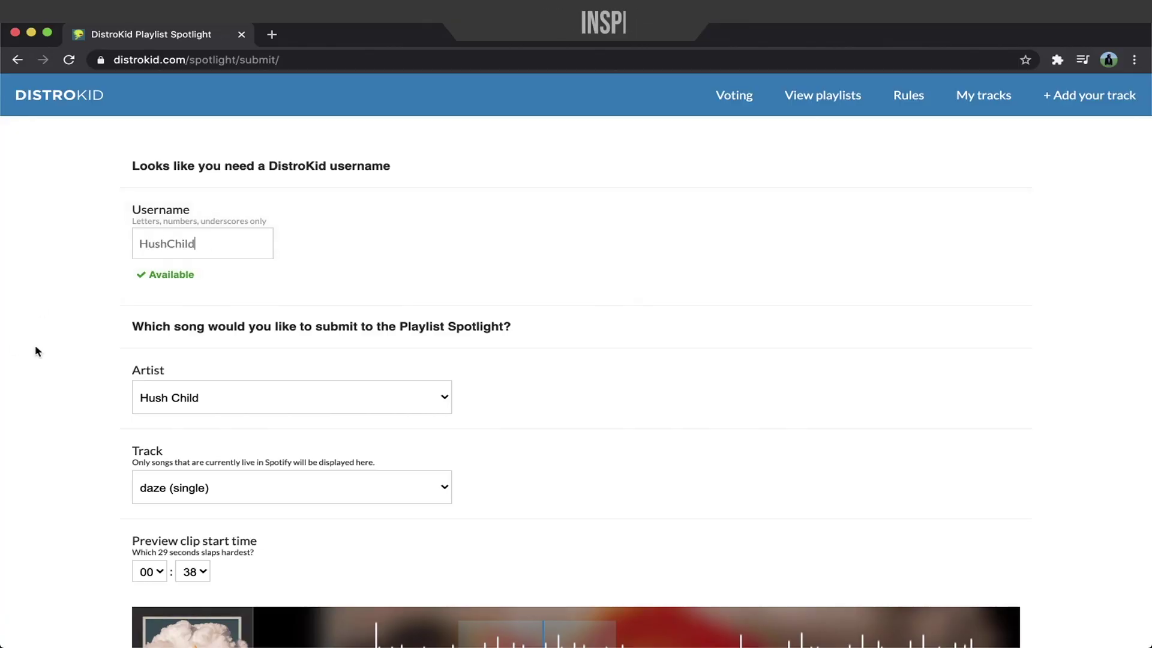
Step: On DistroKid's Playlist Spotlight submission page, connect the Spotify account and authorize DistroKid's access
{"action": "scroll", "coordinate": [42, 354], "scroll_direction": "down", "scroll_amount": 4}
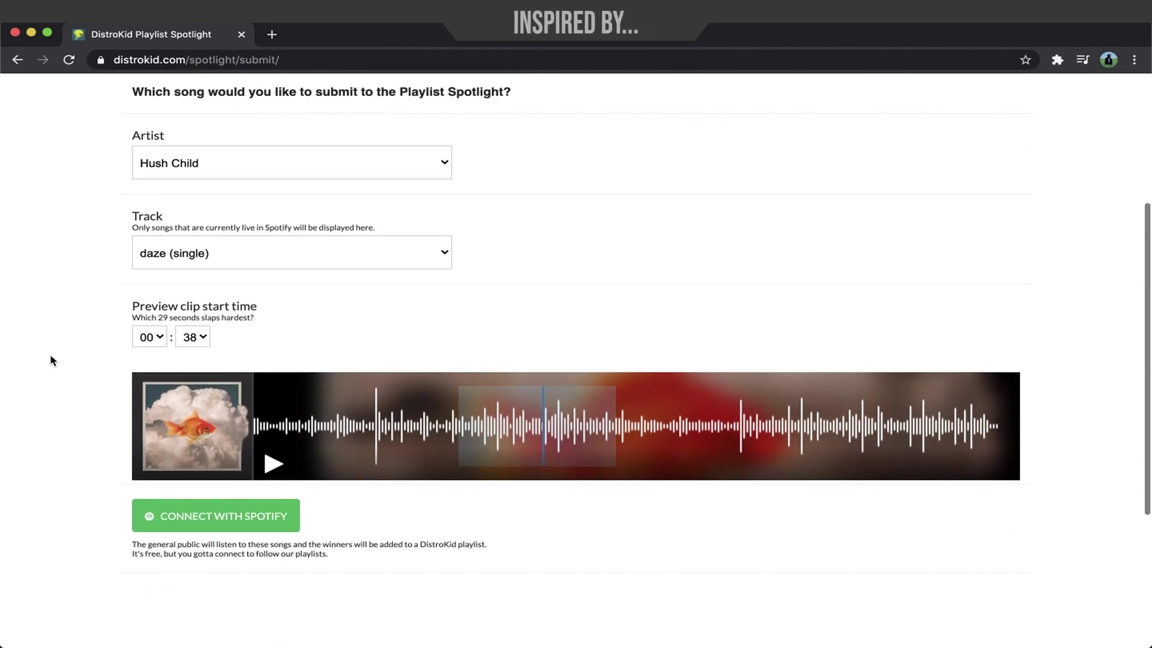
{"action": "left_click", "coordinate": [201, 515]}
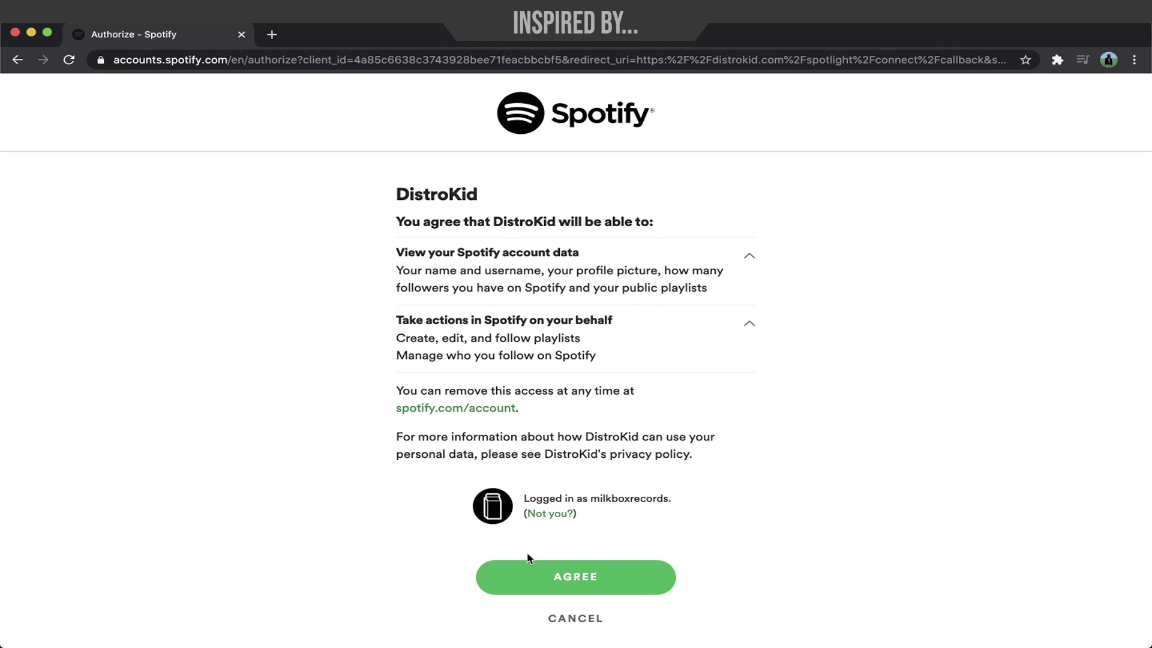
{"action": "left_click", "coordinate": [531, 569]}
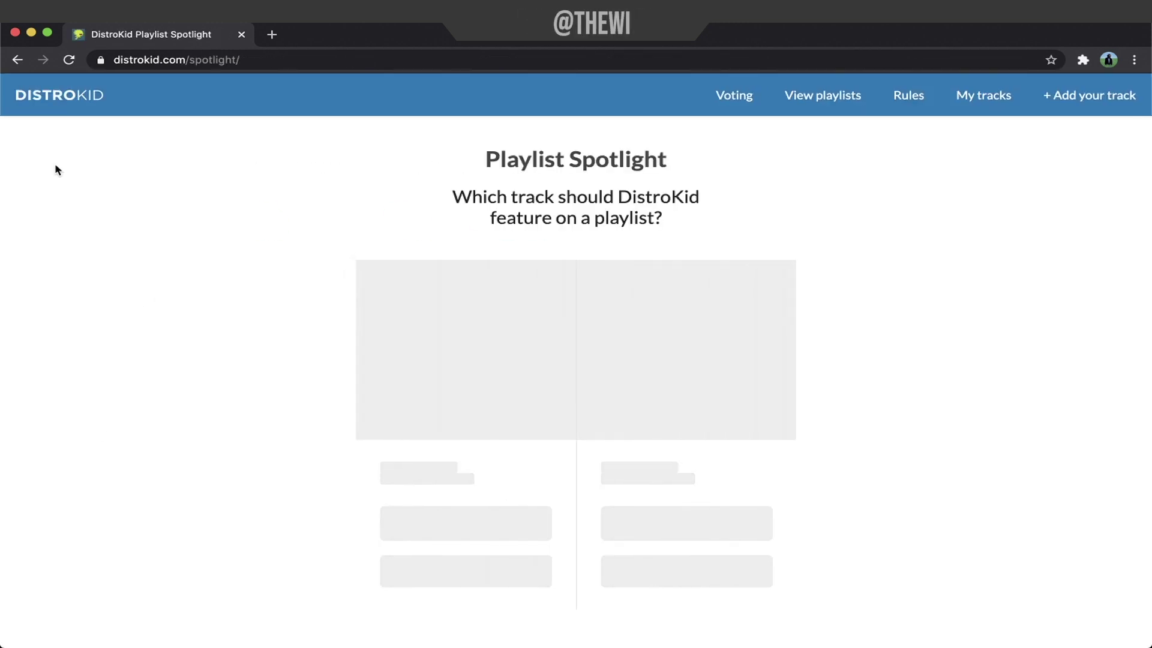
Step: Preview Calling You on the voting page and write its artist the message "Hey! We're both on DistroKid and we should TOTALLY collaborate sometime!"
{"action": "left_click", "coordinate": [698, 556]}
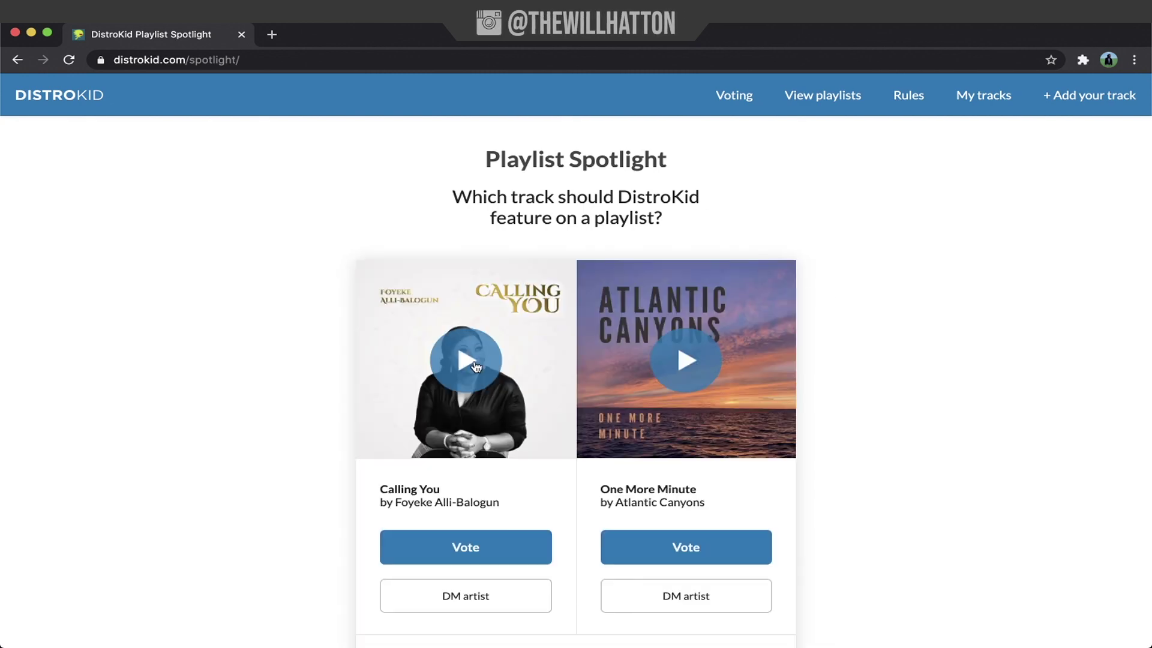
{"action": "left_click", "coordinate": [476, 366]}
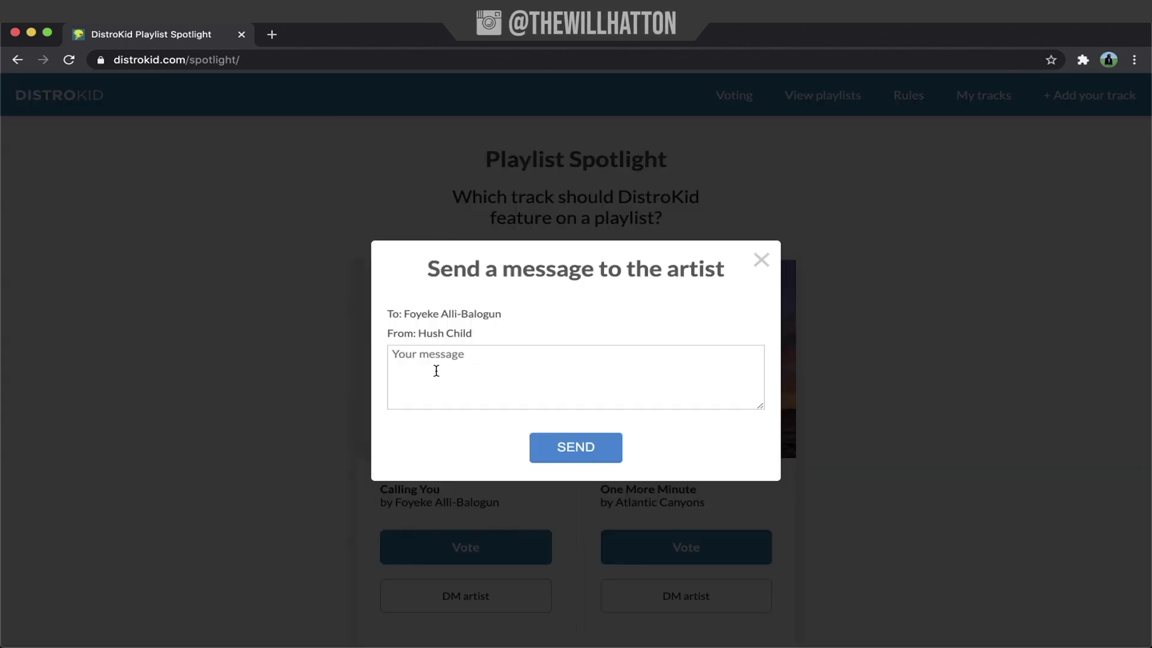
{"action": "left_click", "coordinate": [436, 371]}
{"action": "type", "text": "Hey!"}
{"action": "key", "text": "Return"}
{"action": "type", "text": "We're both on DistroKid and we should TOTALLY collaborate s"}
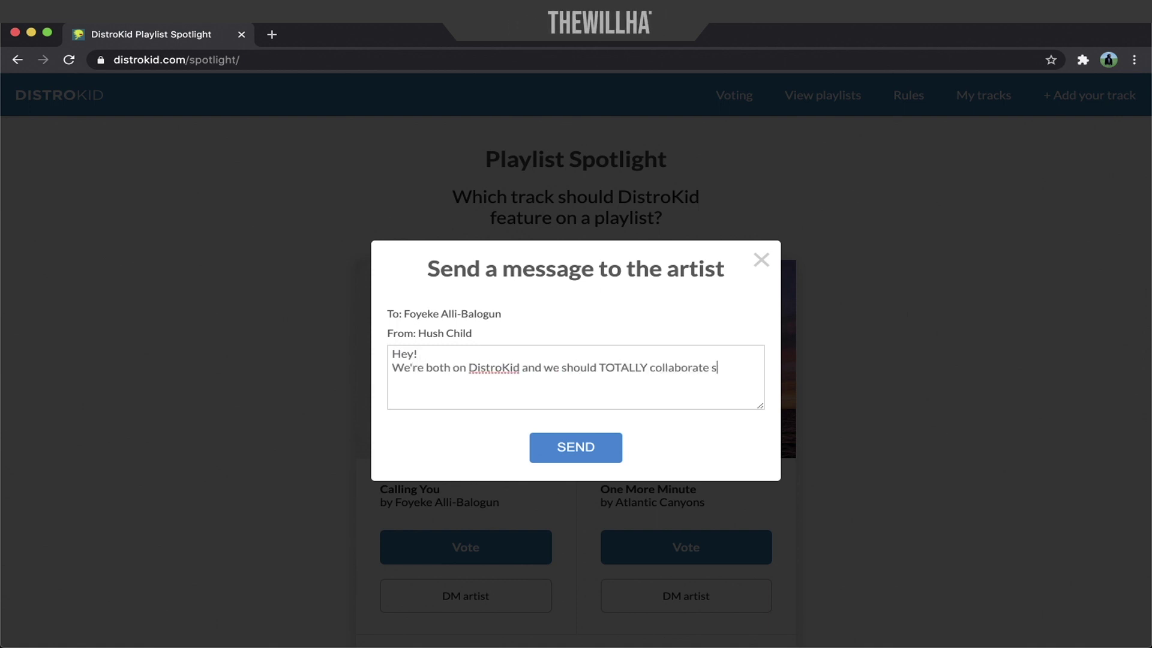
{"action": "type", "text": "ometime!"}
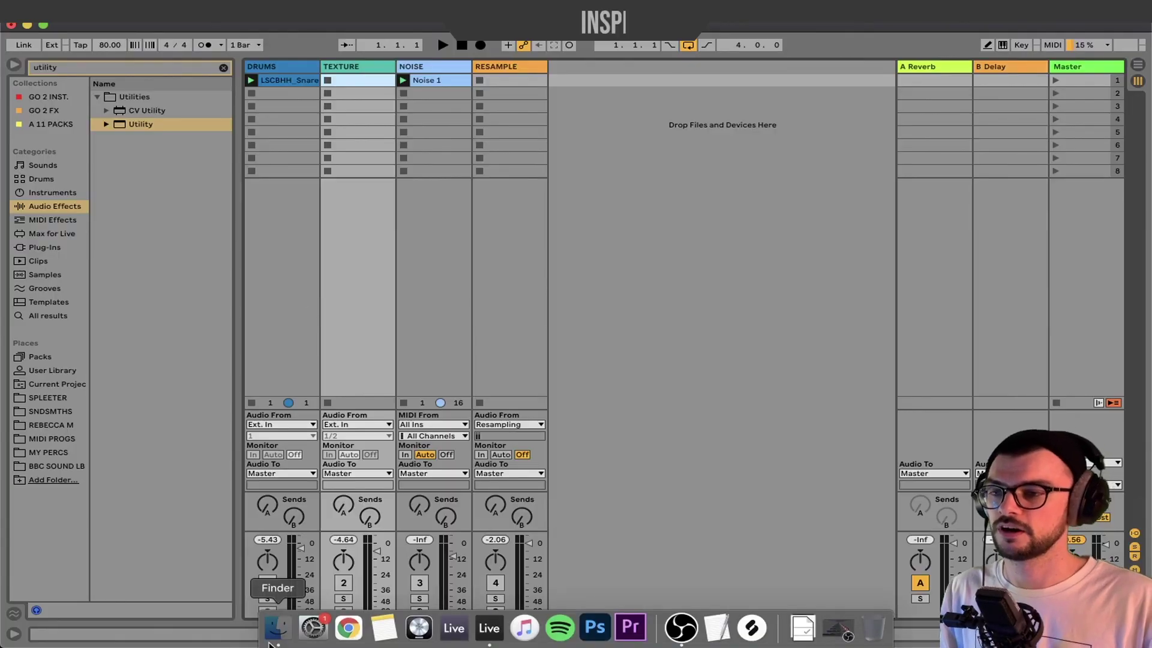
Step: Switch to Finder and bring the MEDASIN_IRENE audio file from the Desktop folder into the TEXTURE track's first clip slot
{"action": "left_click", "coordinate": [279, 630]}
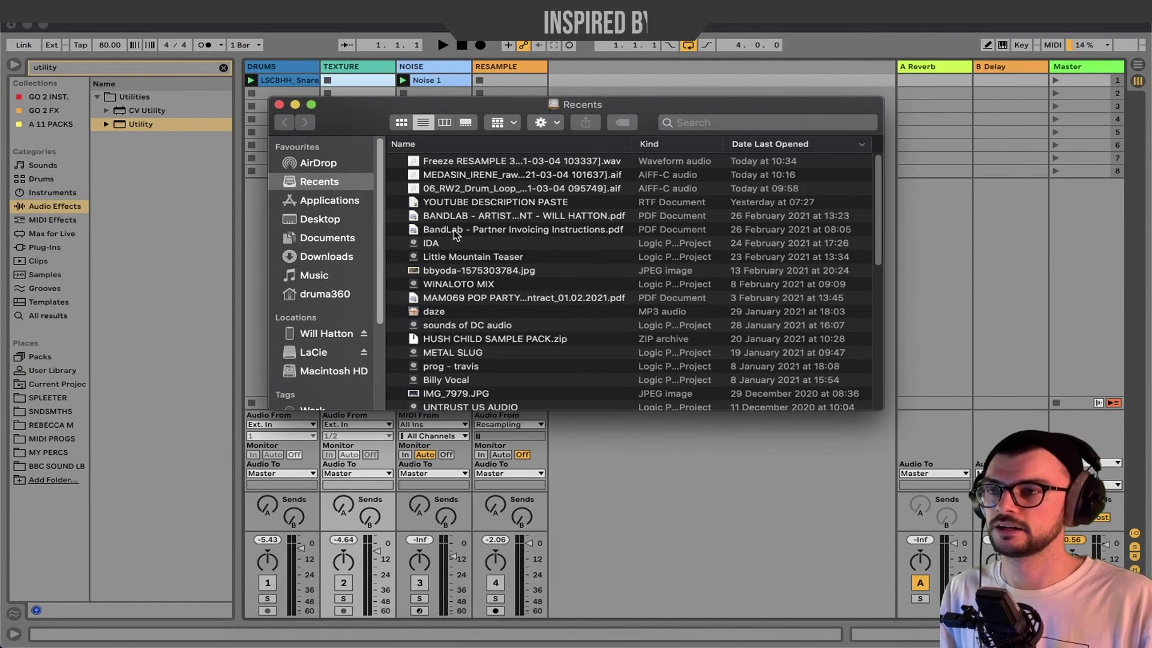
{"action": "left_click", "coordinate": [323, 220]}
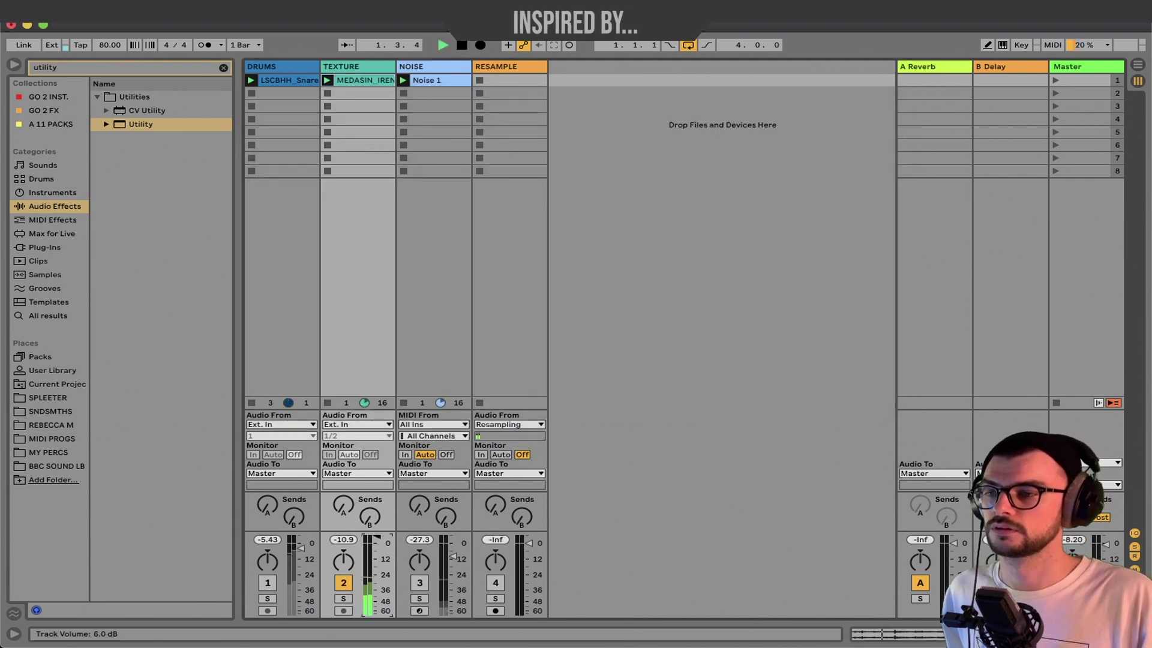
Step: Lower the TEXTURE track's volume, stop playback, and raise the NOISE track's volume to -3.7 dB
{"action": "left_click_drag", "start_coordinate": [377, 537], "coordinate": [377, 549]}
{"action": "key", "text": "space"}
{"action": "left_click_drag", "start_coordinate": [452, 556], "coordinate": [453, 548]}
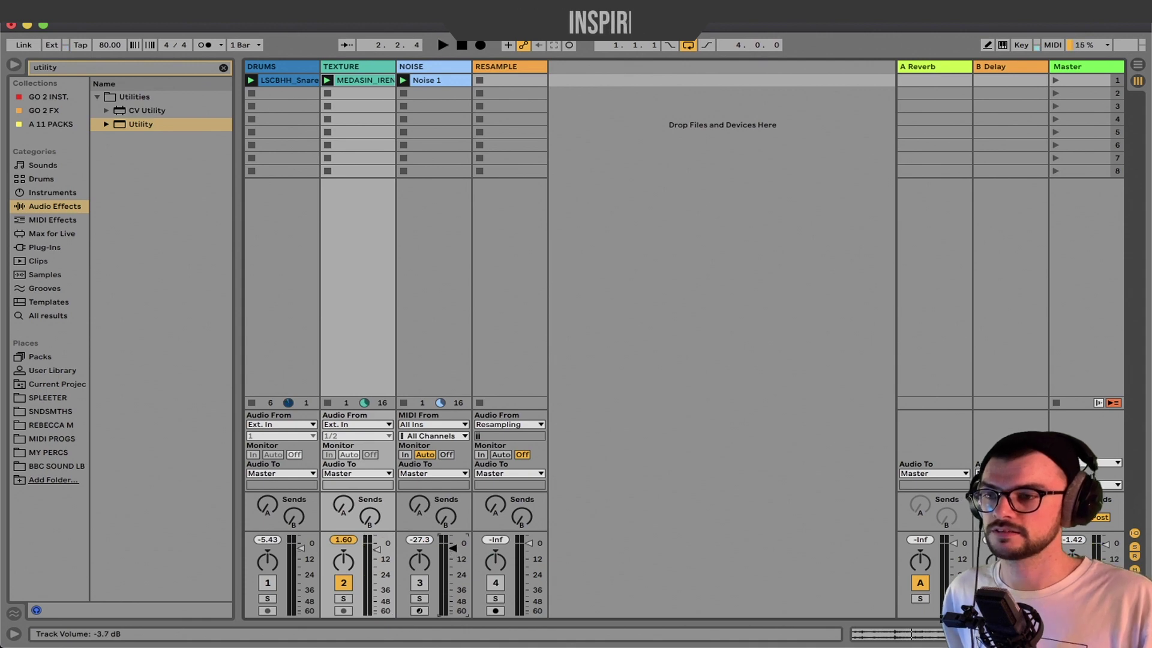
Step: Examine the NOISE track's device chain, from Operator and EQ Eight to the Gate and the LFOs modulating it
{"action": "double_click", "coordinate": [419, 66]}
{"action": "scroll", "coordinate": [929, 588], "scroll_direction": "right", "scroll_amount": 6}
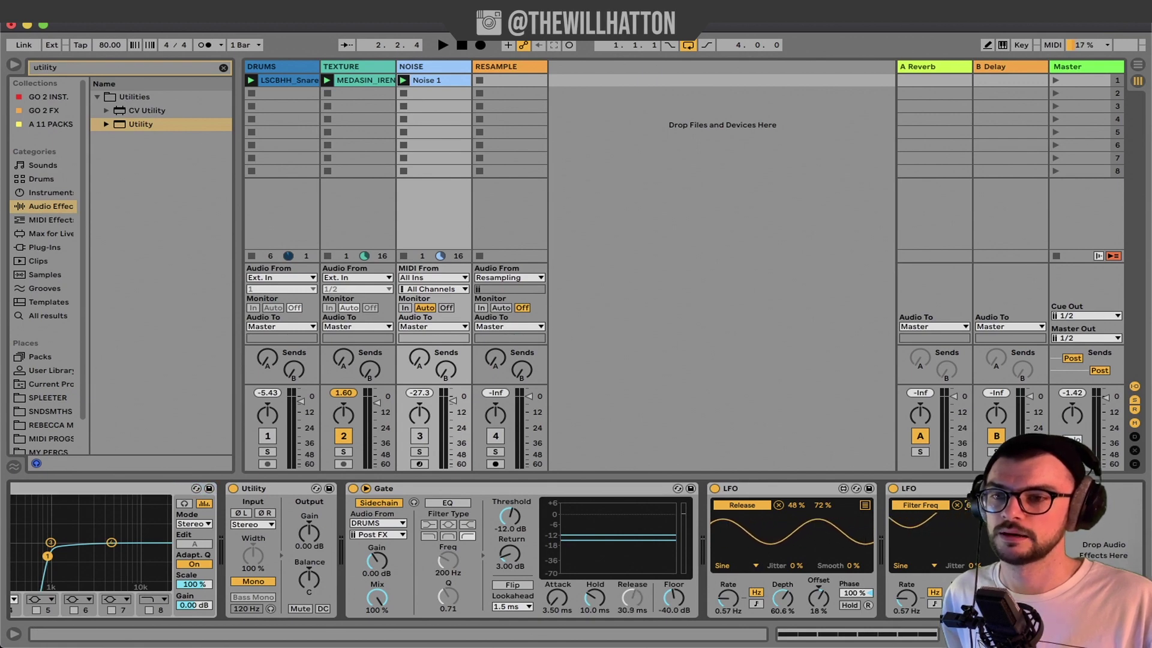
{"action": "scroll", "coordinate": [521, 547], "scroll_direction": "left", "scroll_amount": 6}
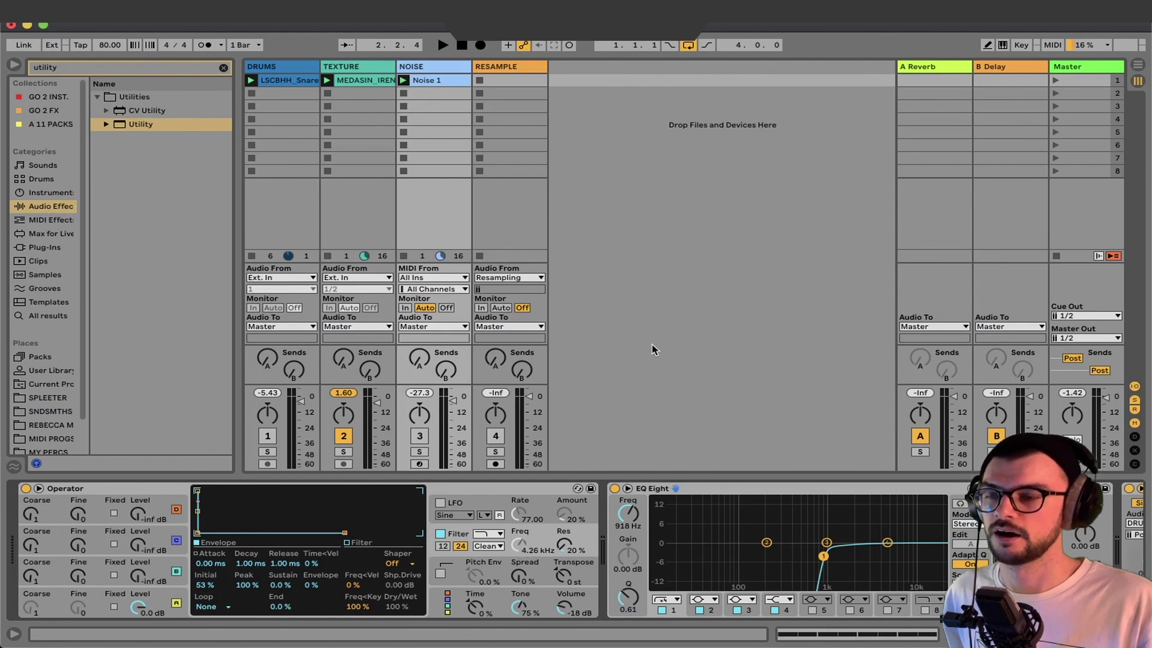
Step: Show the TEXTURE track's device chain and search the audio effects for a phaser
{"action": "left_click", "coordinate": [355, 67]}
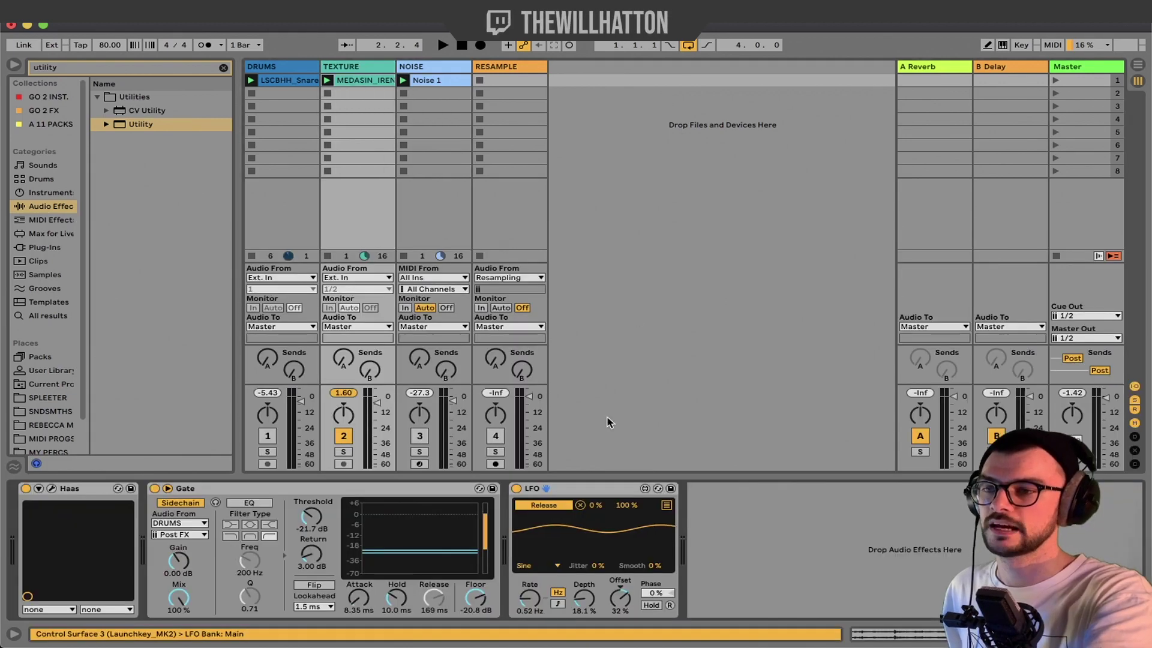
{"action": "left_click", "coordinate": [102, 69]}
{"action": "type", "text": "phjaser"}
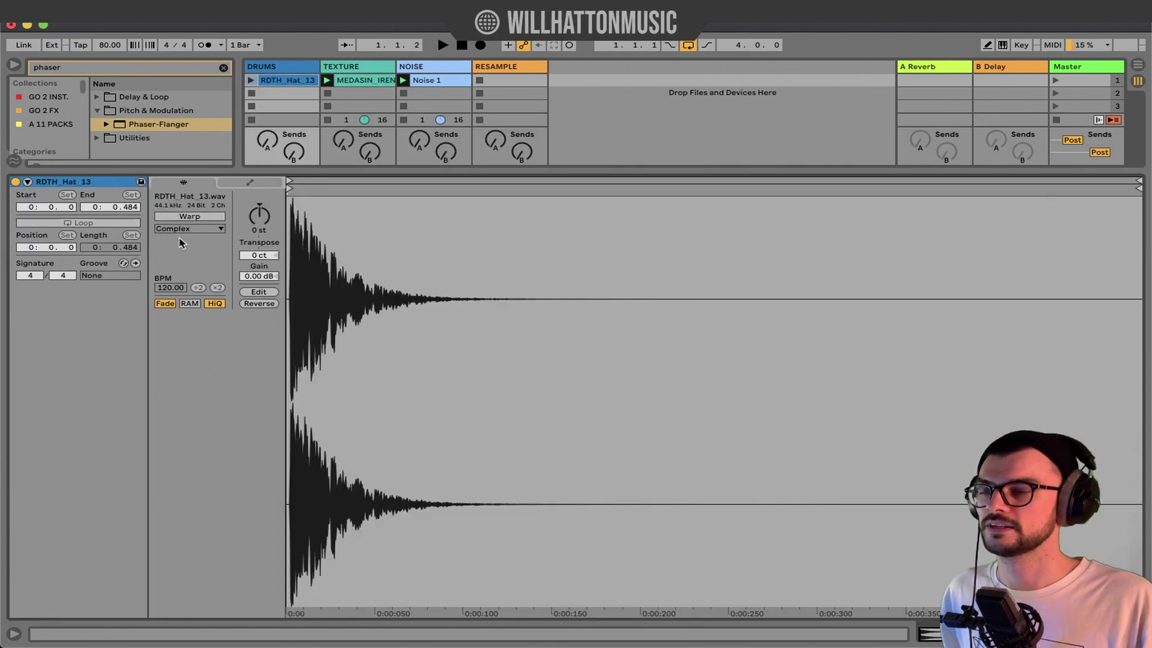
Step: Turn on warping and looping for the RDTH_Hat_13 clip on the DRUMS track
{"action": "left_click", "coordinate": [184, 218]}
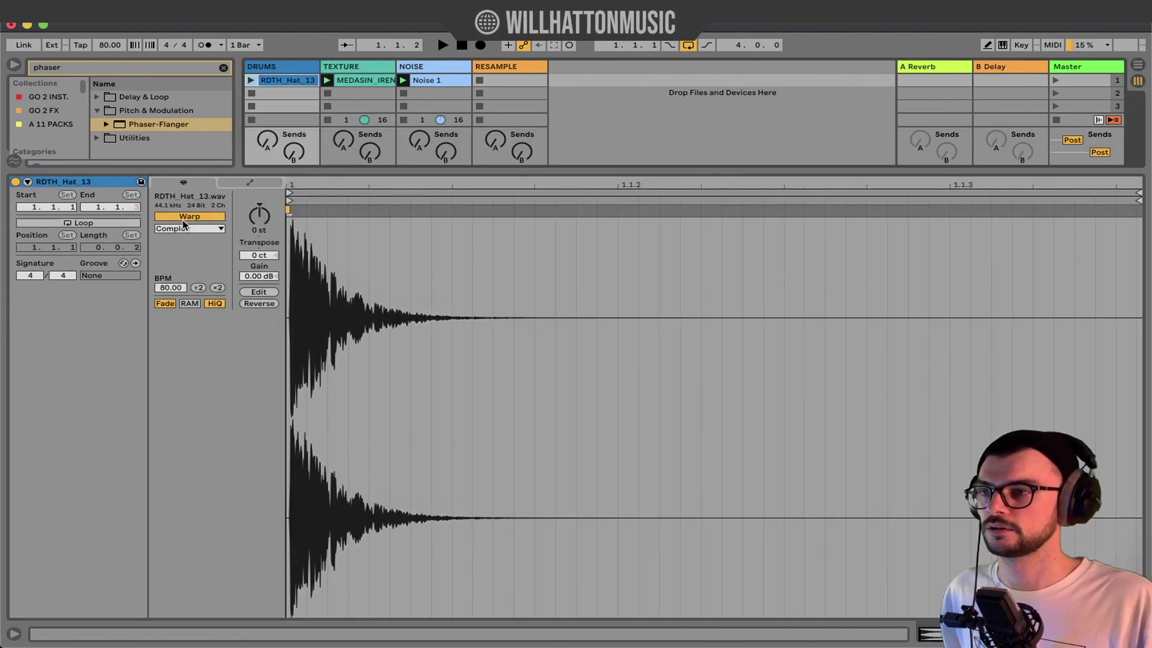
{"action": "left_click", "coordinate": [107, 222]}
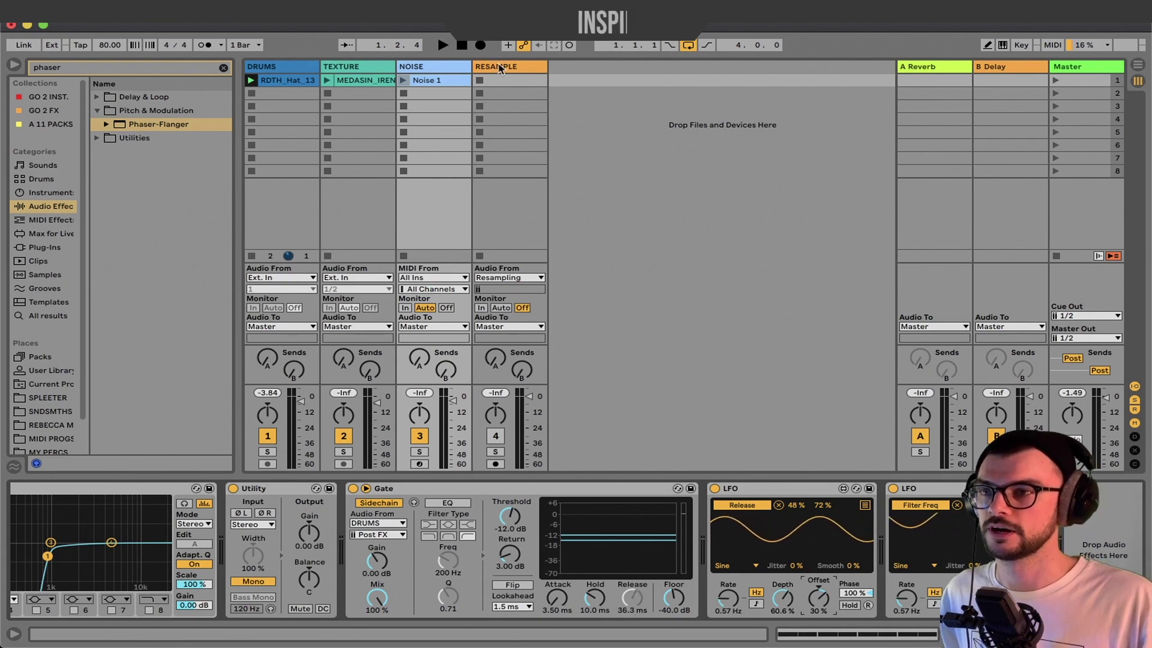
Step: Arm the RESAMPLE track, launch the first scene, and record the combined hi-hat output into the track's first clip slot
{"action": "left_click", "coordinate": [518, 372]}
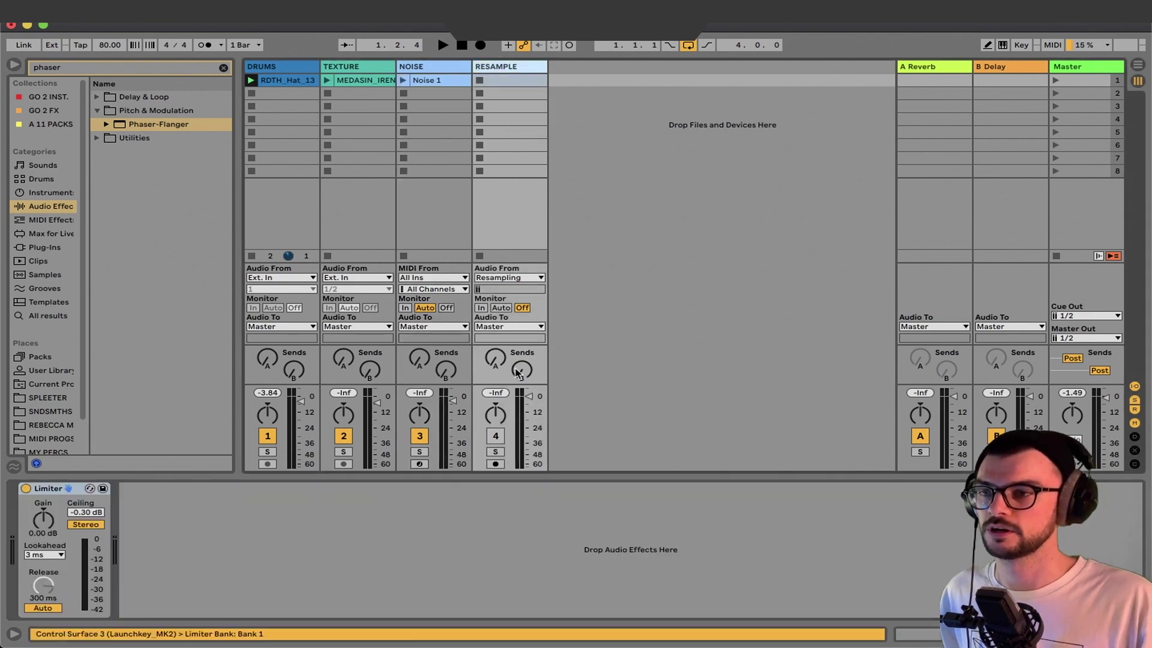
{"action": "left_click", "coordinate": [491, 438]}
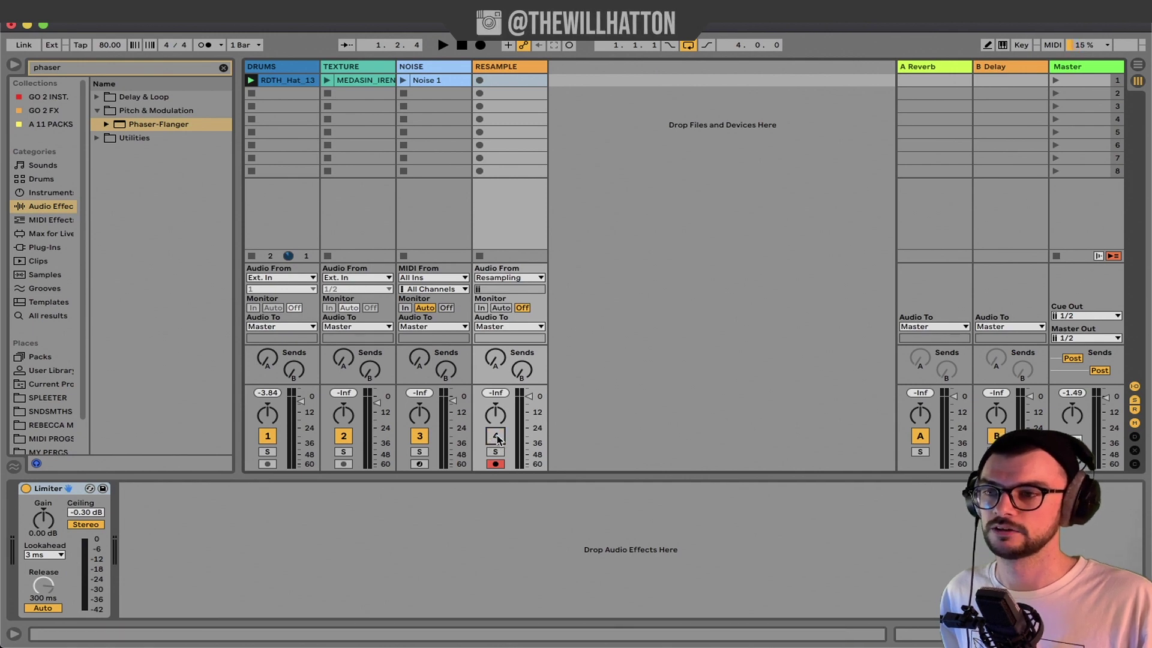
{"action": "left_click", "coordinate": [1056, 80]}
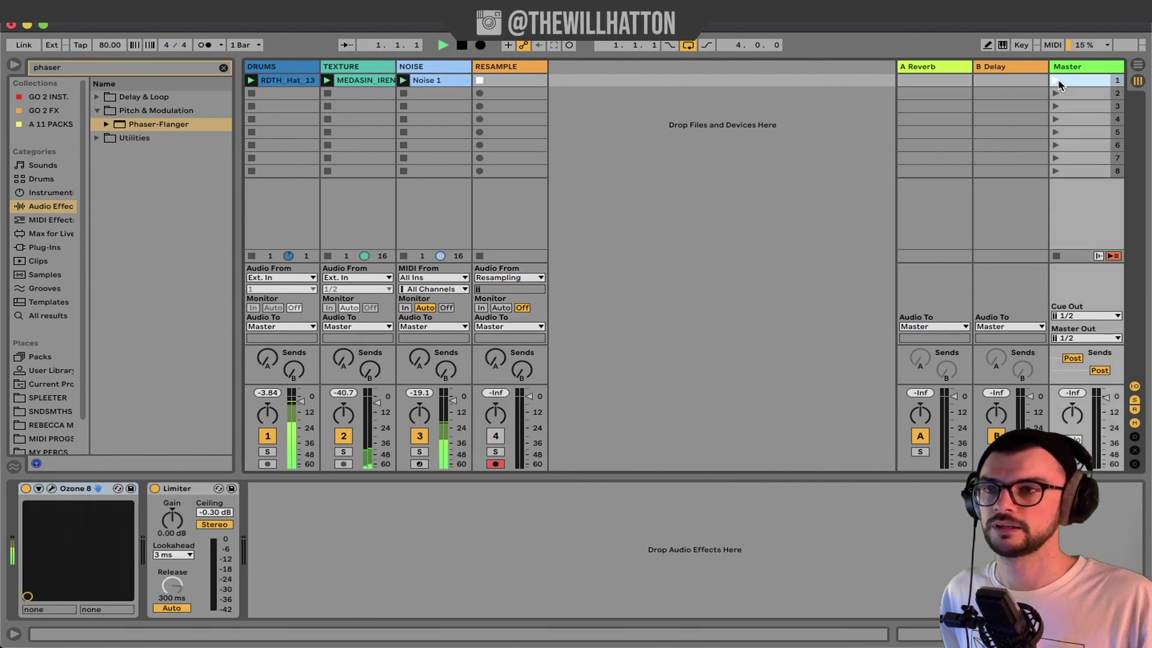
{"action": "left_click", "coordinate": [480, 81]}
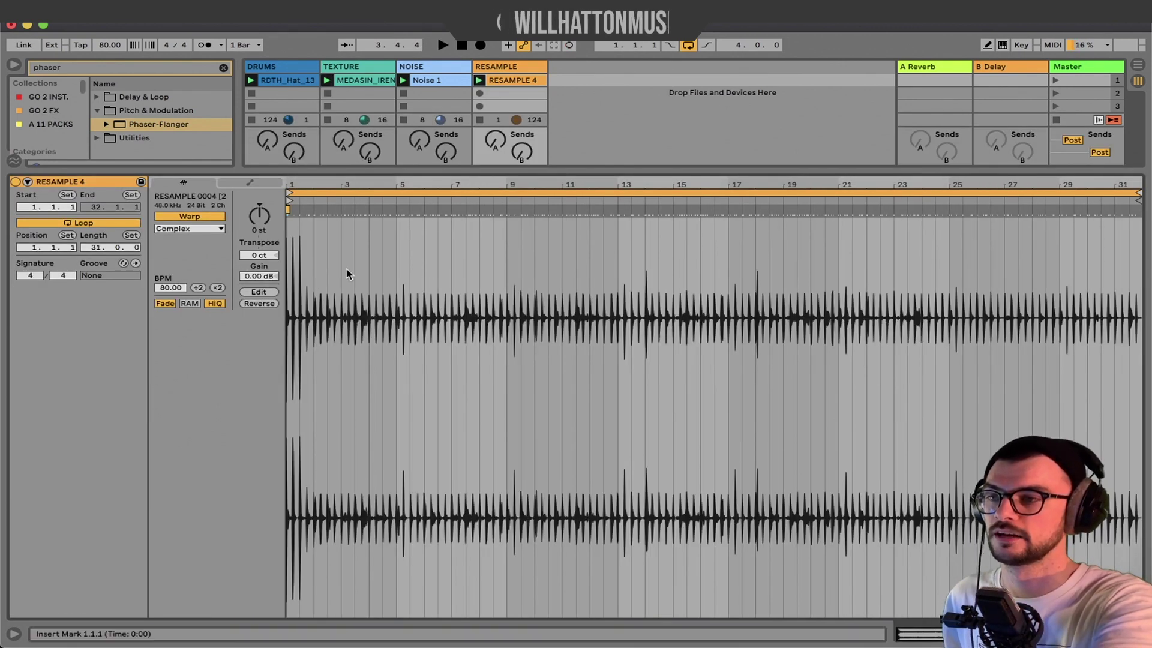
Step: Slice the recorded RESAMPLE 4 clip to a new MIDI track with one slice per 1/4 note and the Built-in preset
{"action": "left_click", "coordinate": [391, 214], "text": "shift"}
{"action": "left_click_drag", "start_coordinate": [950, 237], "coordinate": [1149, 235]}
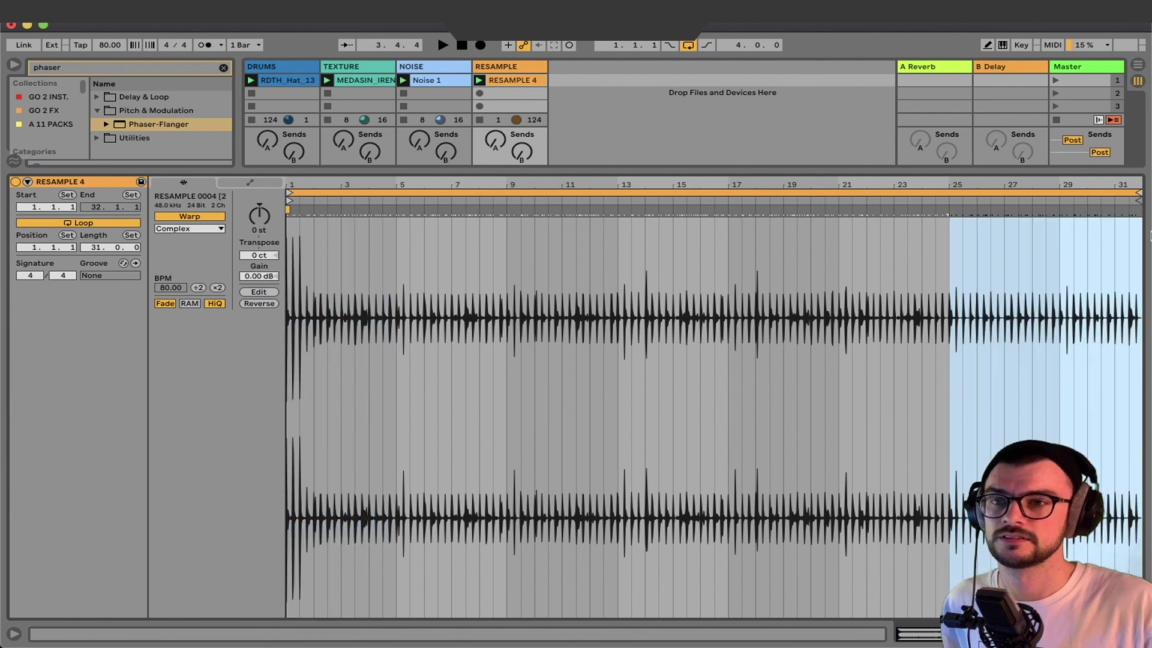
{"action": "right_click", "coordinate": [1008, 239]}
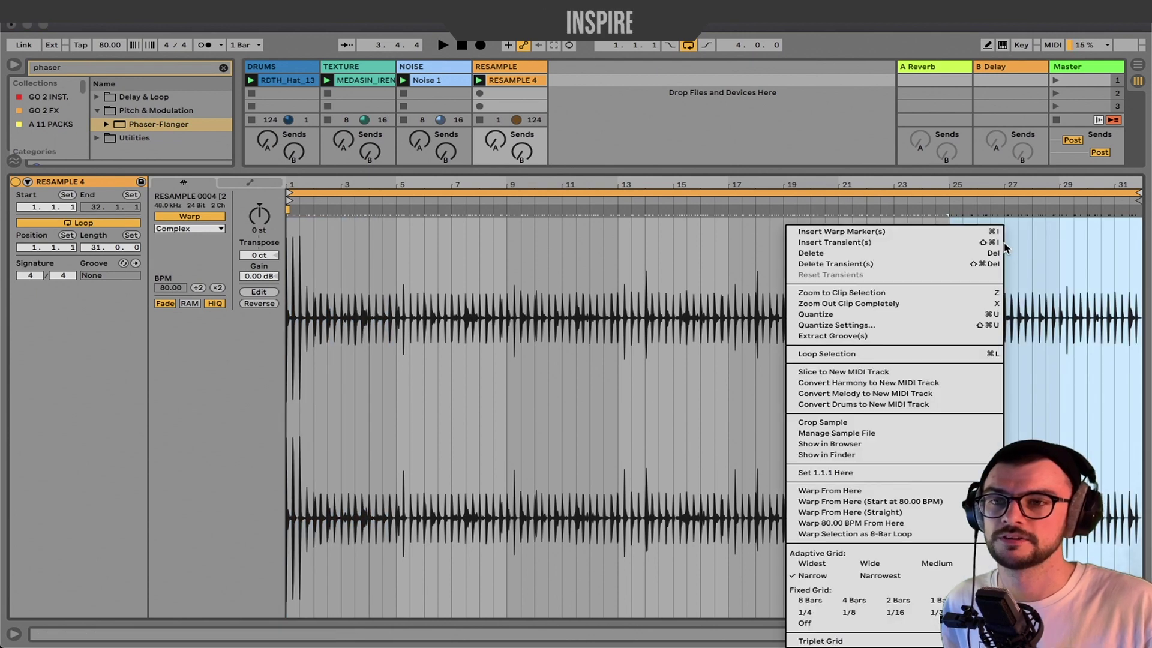
{"action": "left_click", "coordinate": [867, 371]}
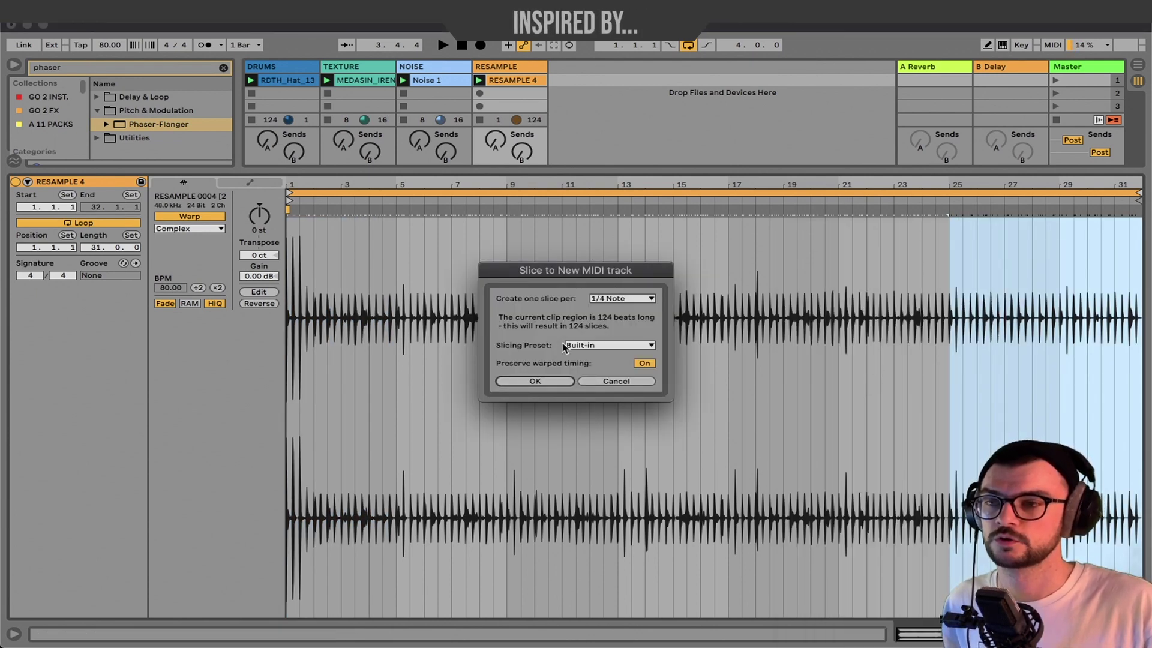
{"action": "left_click", "coordinate": [534, 382]}
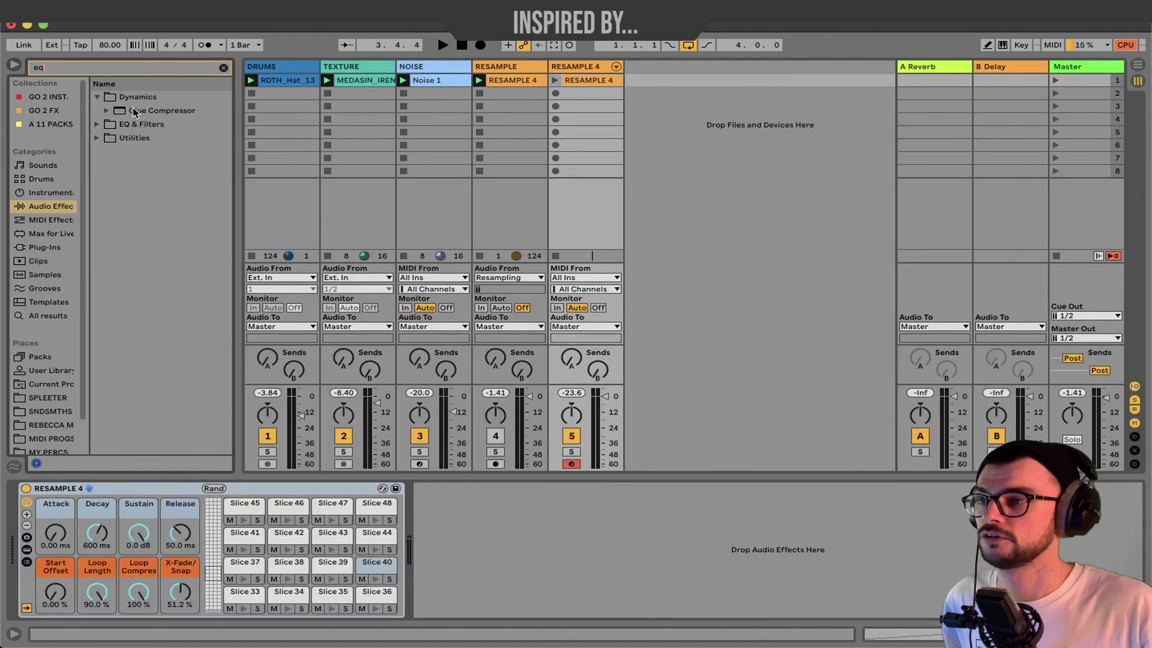
Step: Add EQ Eight to the sliced RESAMPLE 4 track and set its band 1 low cut to about 3.23 kHz
{"action": "left_click", "coordinate": [51, 109]}
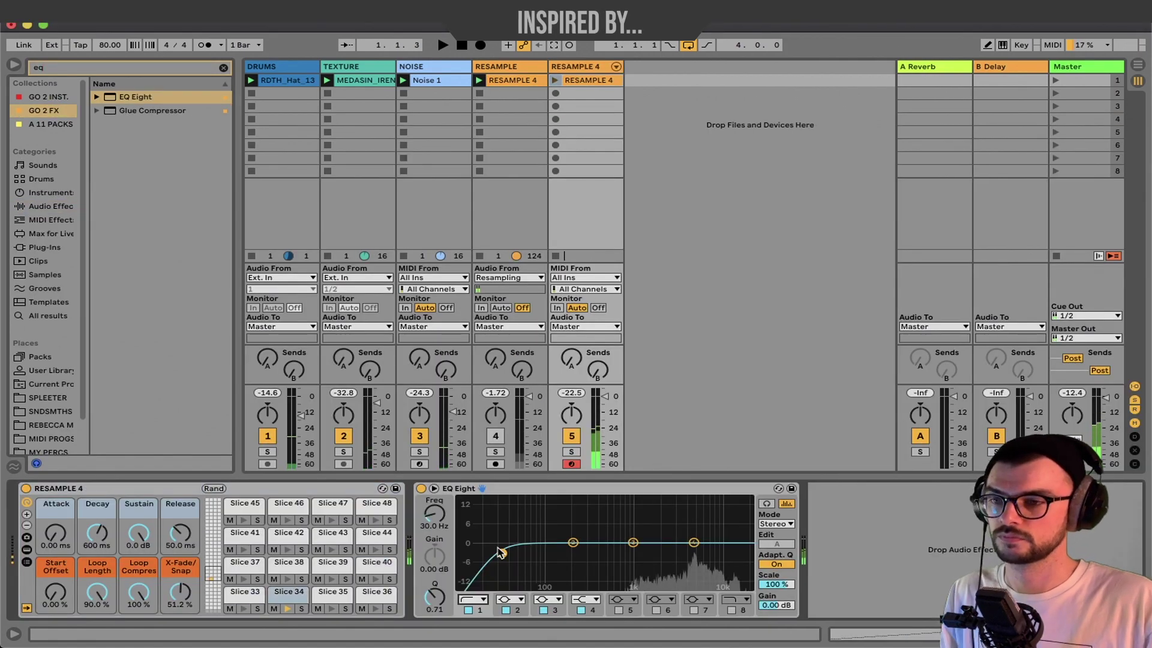
{"action": "left_click_drag", "start_coordinate": [502, 550], "coordinate": [685, 542]}
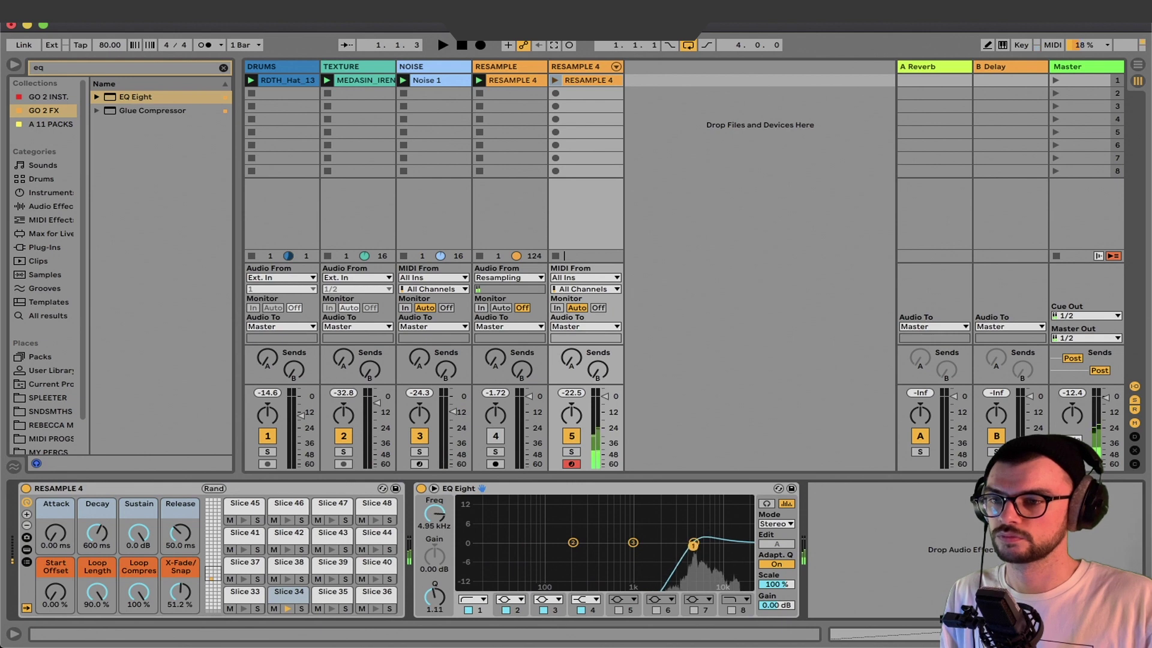
{"action": "left_click_drag", "start_coordinate": [693, 546], "coordinate": [677, 546]}
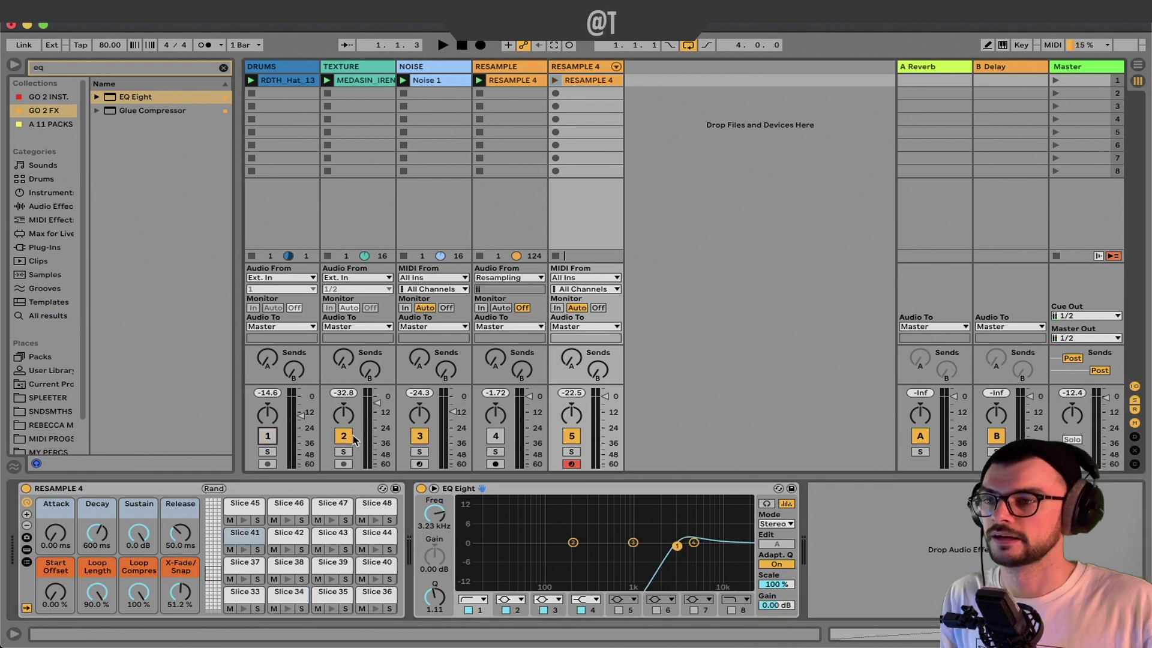
Step: Mute the DRUMS, TEXTURE and NOISE tracks and record a four-bar pattern of the slices on RESAMPLE 4 in the arrangement
{"action": "left_click", "coordinate": [268, 437]}
{"action": "left_click", "coordinate": [419, 434]}
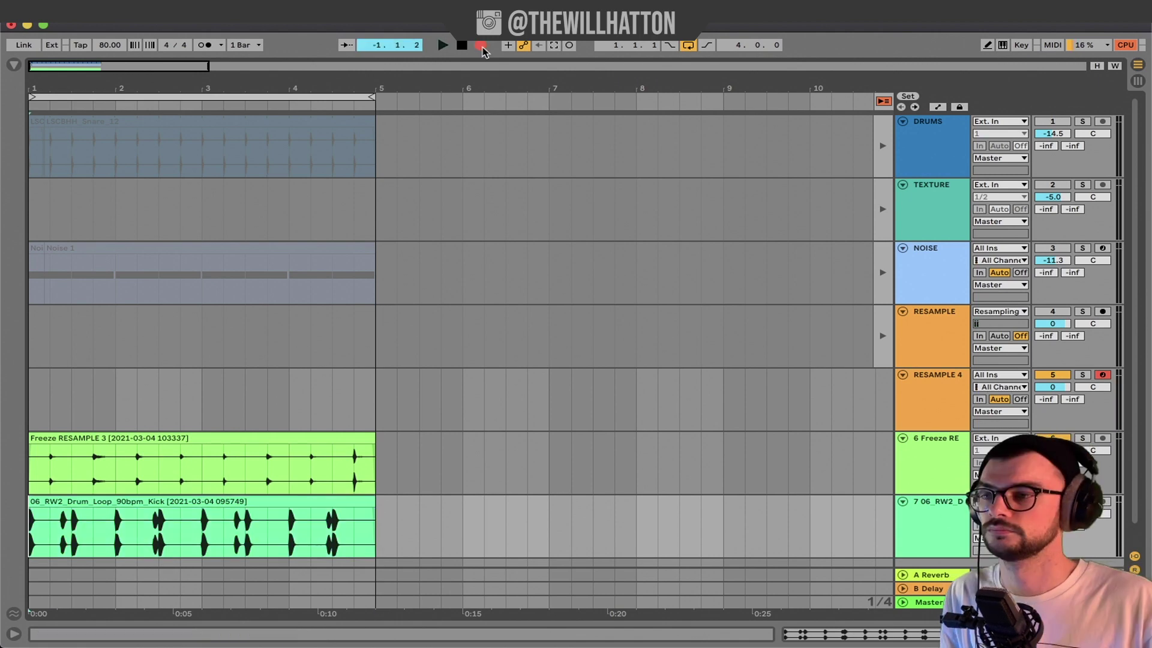
{"action": "key", "text": "F9"}
{"action": "left_click", "coordinate": [314, 484]}
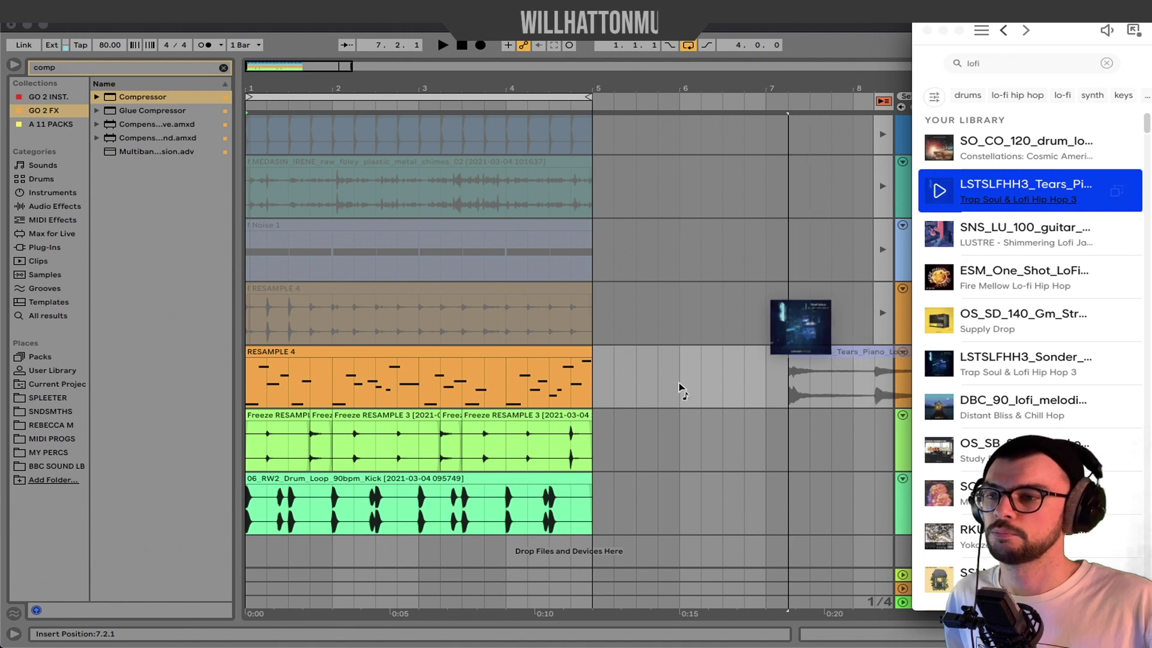
Step: Place the LSTSLFHH3_Tears_Piano_Loop_01_80BPM_Fm sample at bar 1 on a new track below the kick loop and play the arrangement
{"action": "left_click_drag", "start_coordinate": [768, 360], "coordinate": [250, 553]}
{"action": "left_click", "coordinate": [654, 432]}
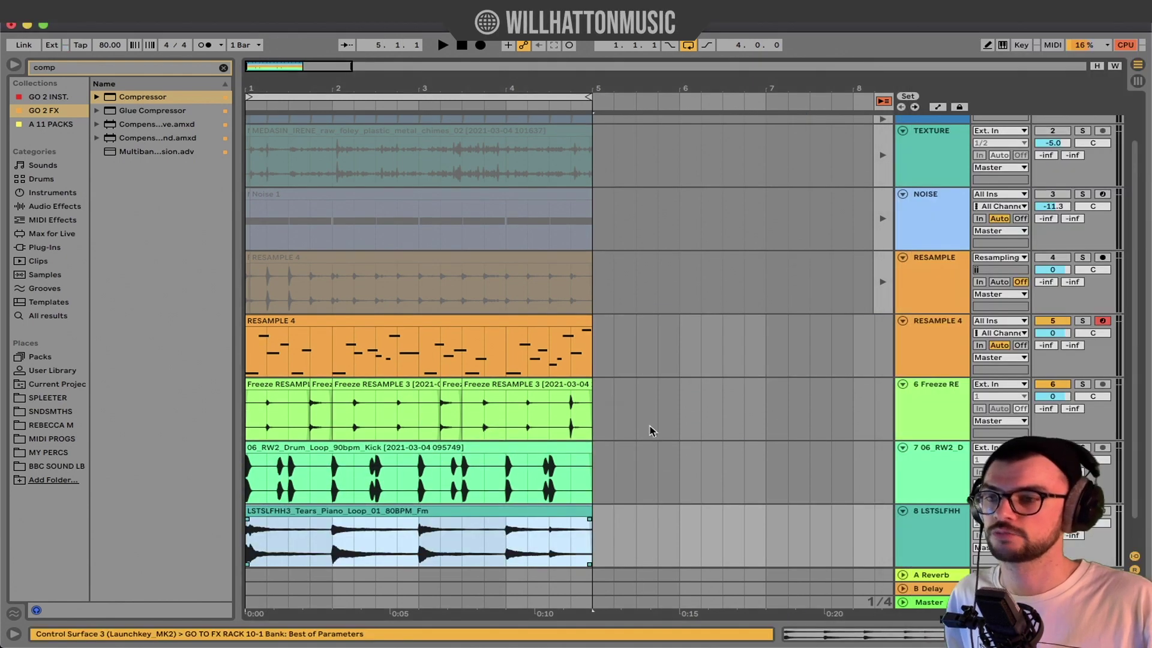
{"action": "scroll", "coordinate": [655, 431], "scroll_direction": "down", "scroll_amount": 1}
{"action": "left_click", "coordinate": [13, 64]}
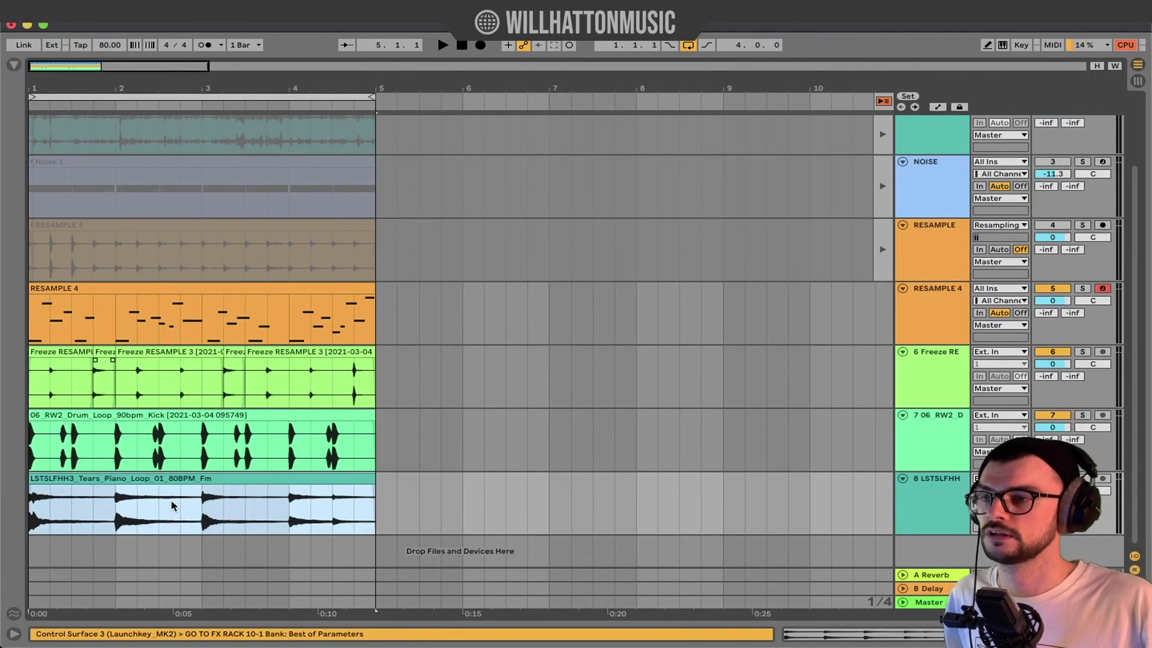
{"action": "key", "text": "space"}
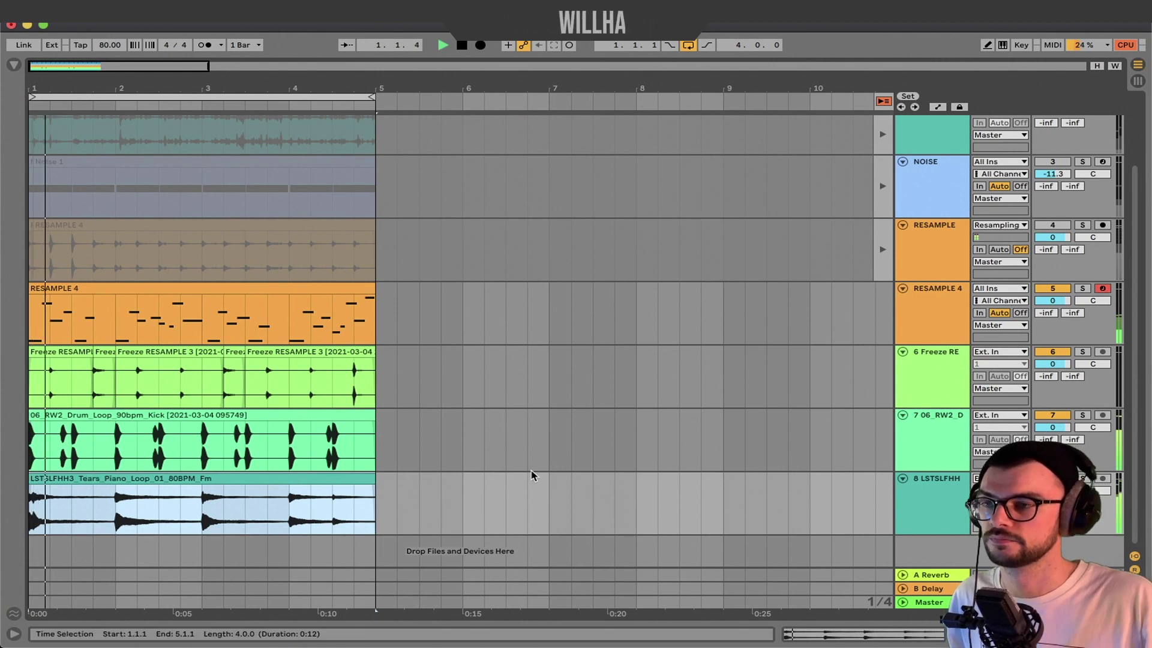